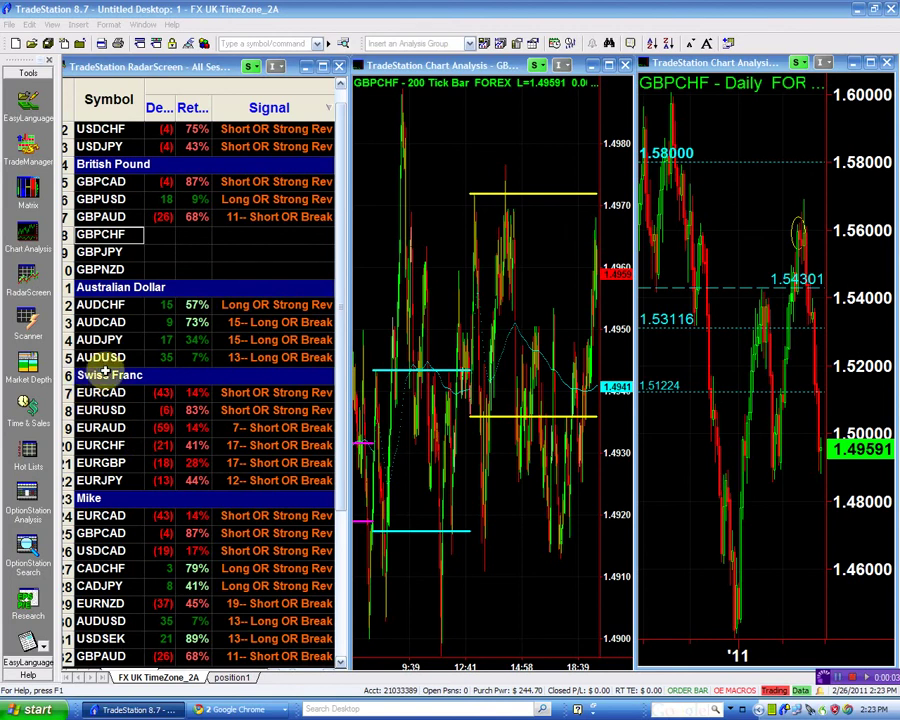
Select AUDUSD under Australian Dollar in the RadarScreen, and review its row in the enlarged window, including the Long Point and Last columns.
left_click(108, 358)
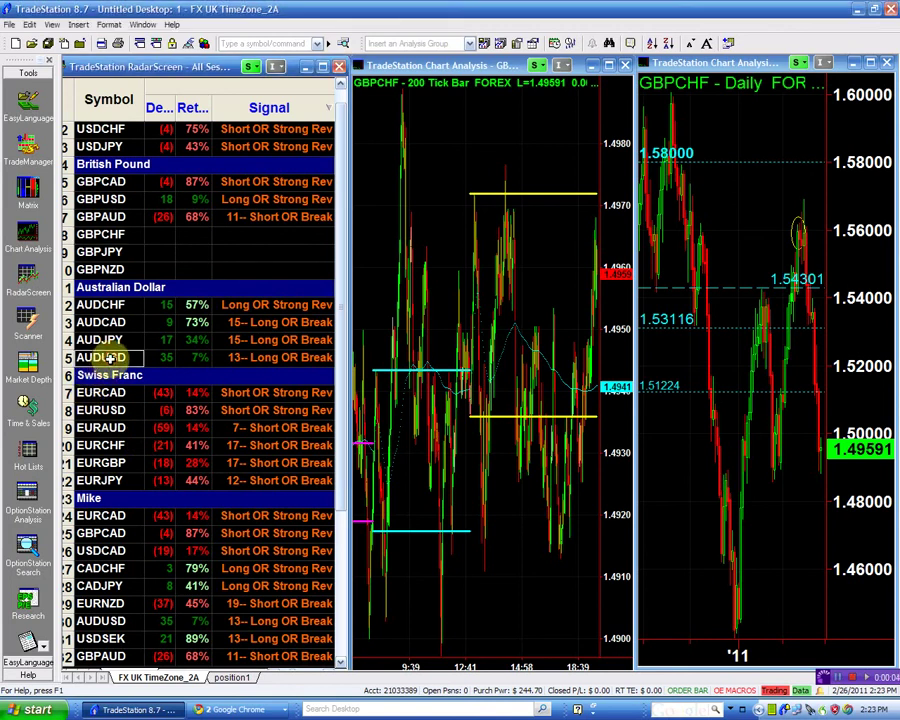
left_click(323, 67)
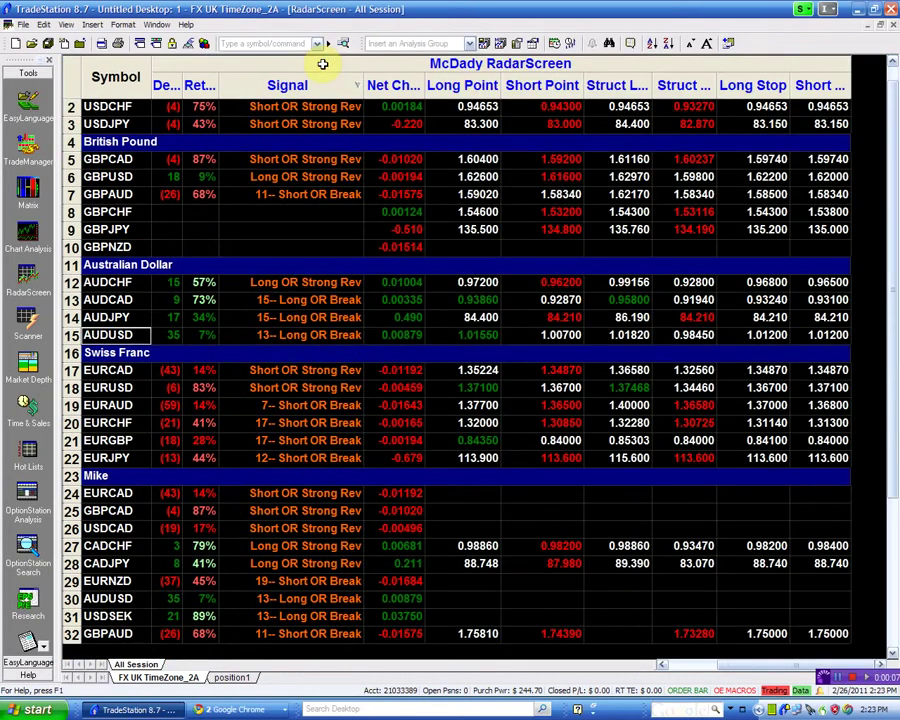
left_click(470, 335)
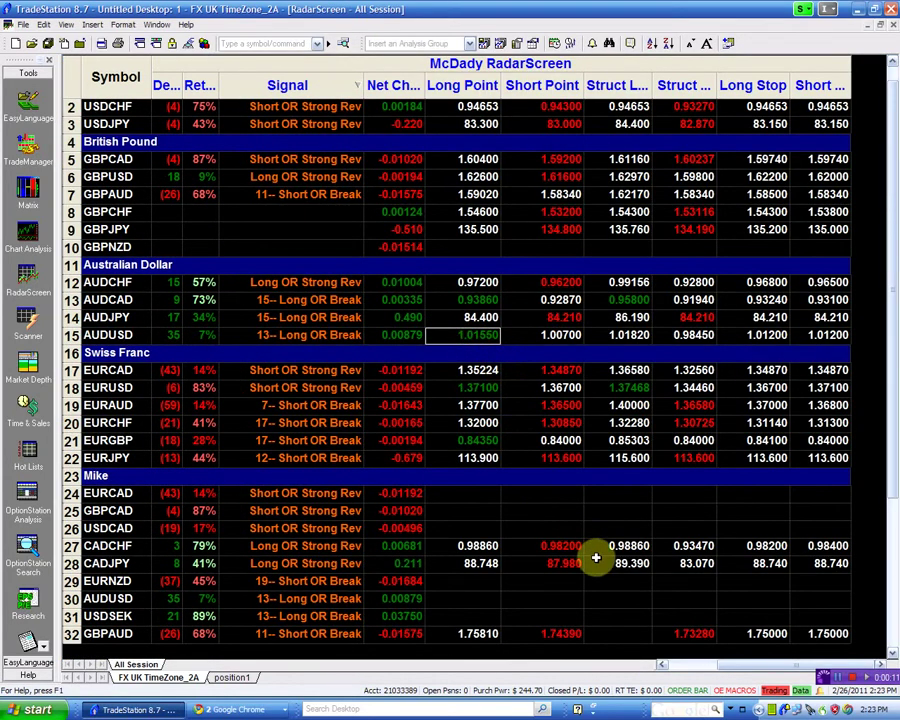
left_click(684, 663)
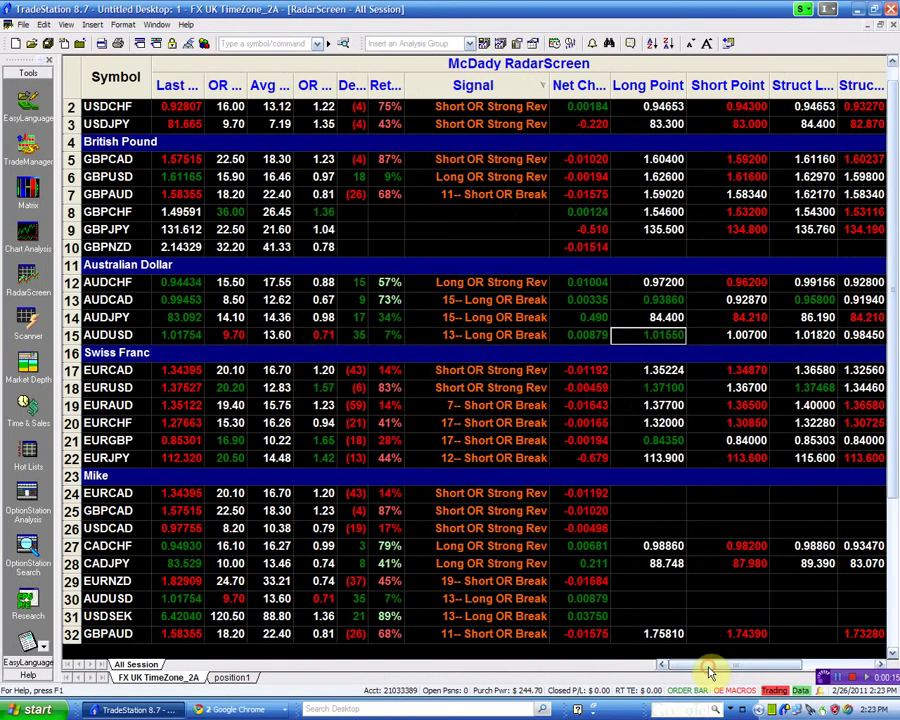
left_click(876, 25)
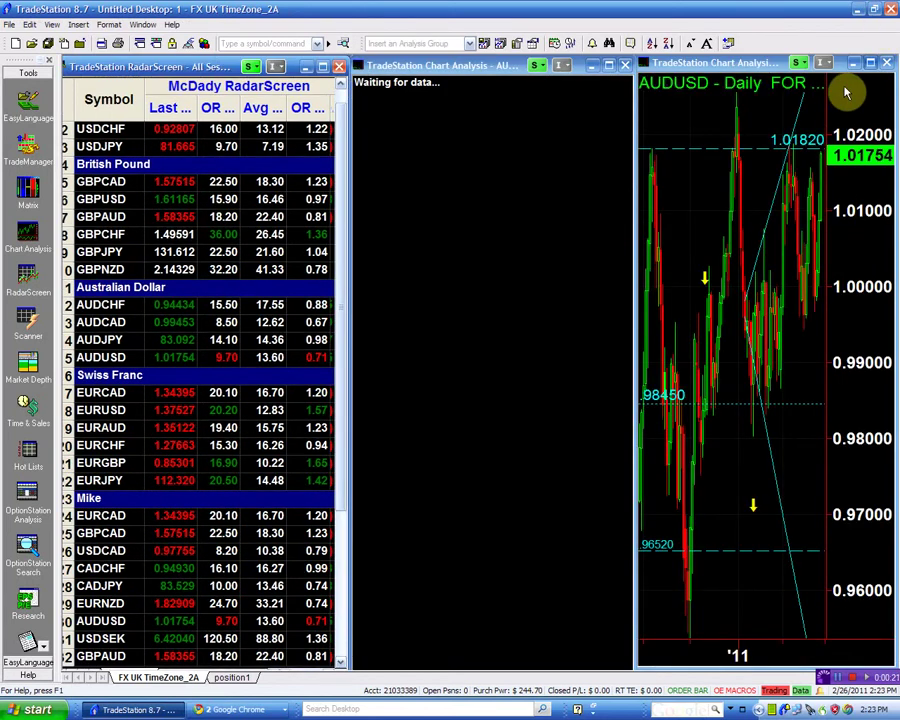
Enlarge the AUDUSD daily chart and examine price action around the 1.01820 level at several bar spacings, including the latest bar's data.
left_click(872, 64)
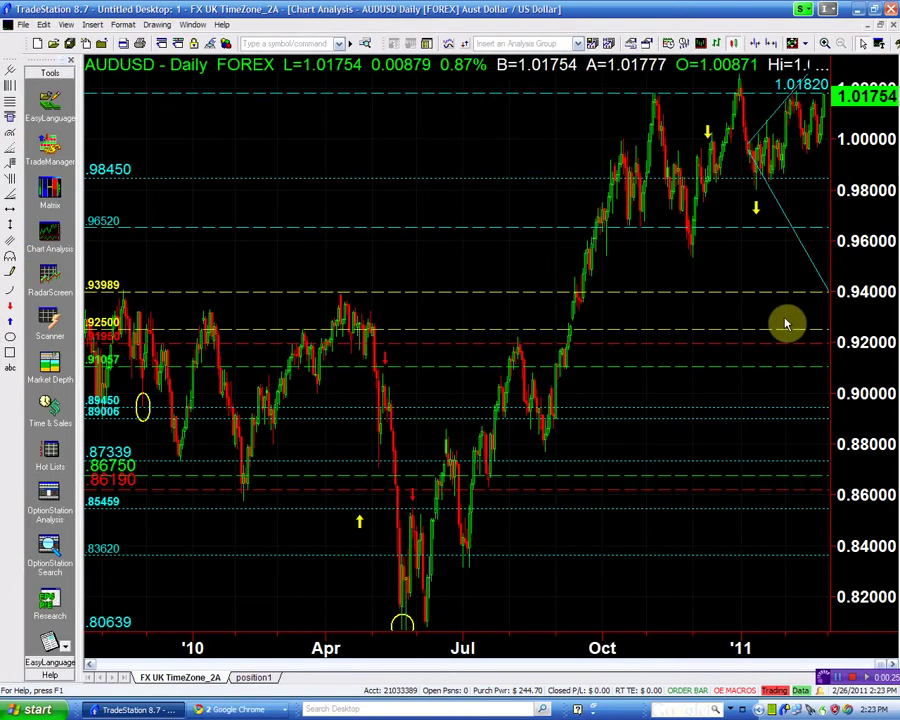
scroll(786, 323, "up", 2)
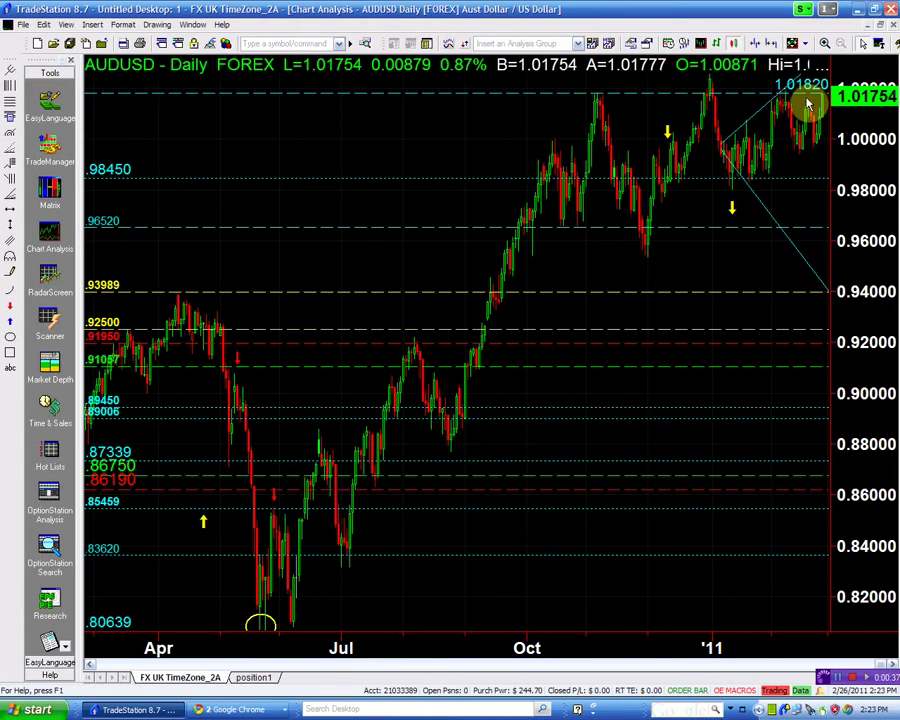
scroll(787, 190, "up", 4)
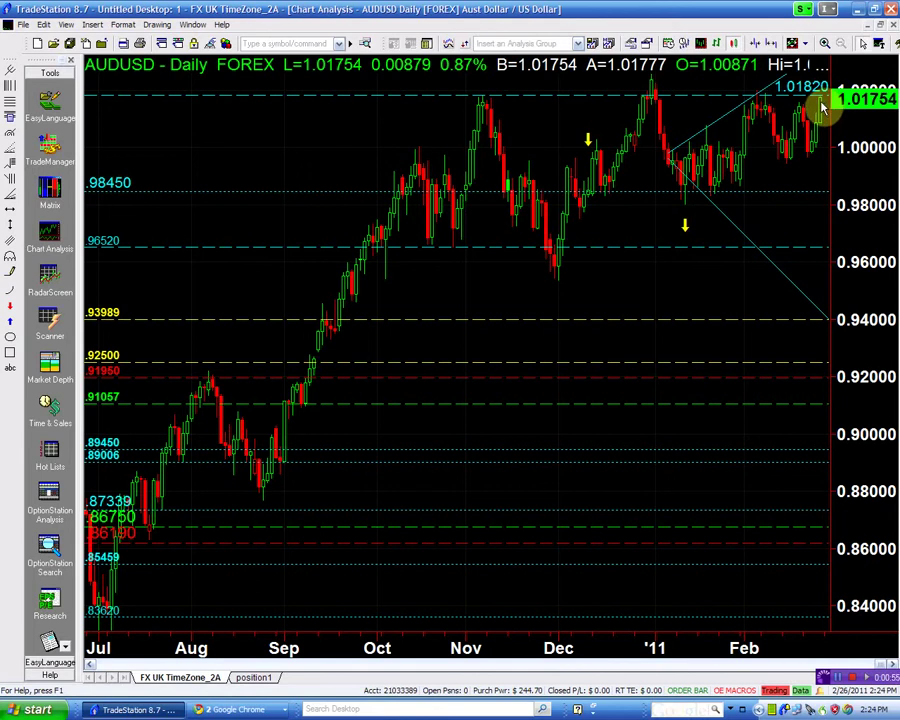
key("Down")
key("Down")
key("Down")
key("Down")
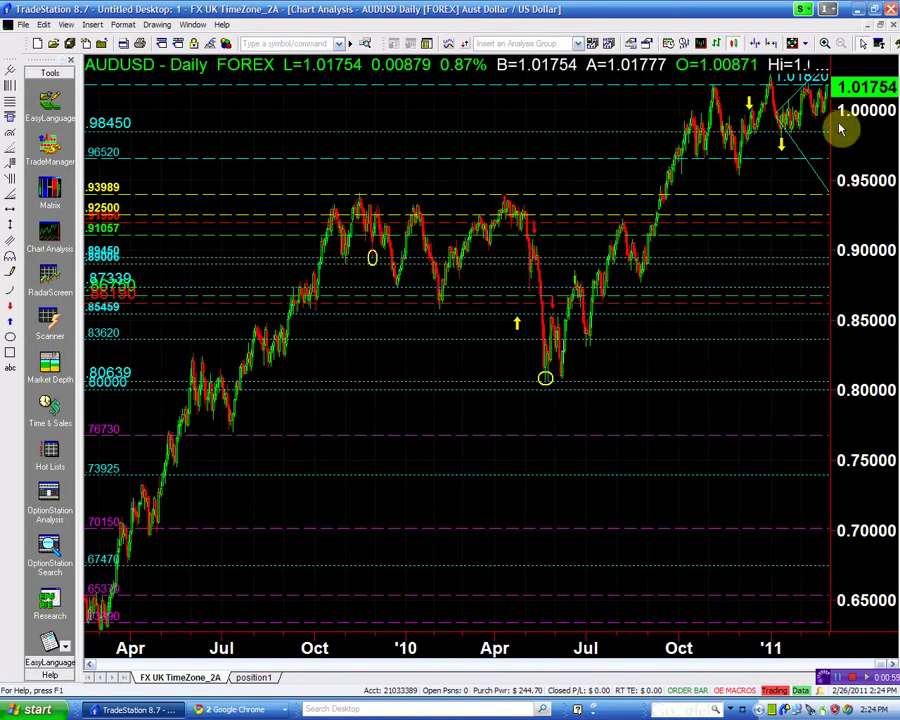
key("Up")
key("Up")
key("Up")
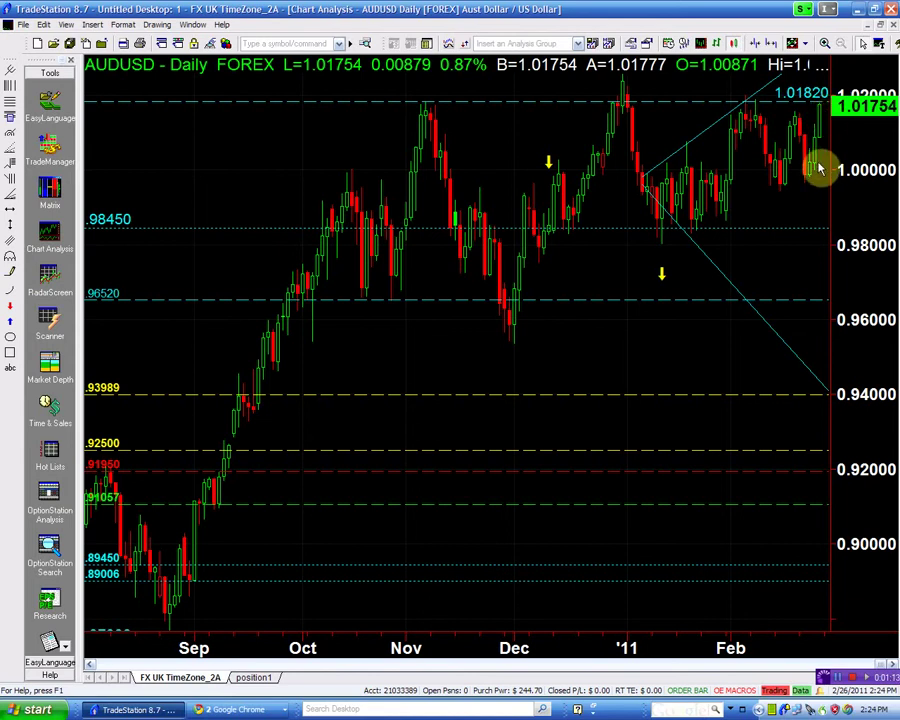
mouse_move(818, 168)
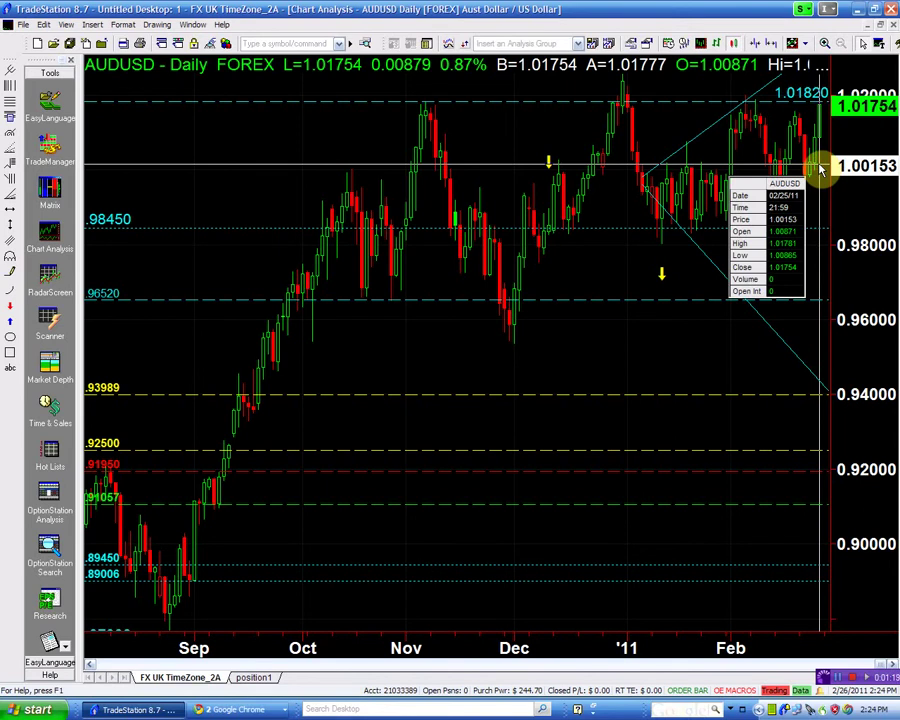
scroll(818, 168, "down", 4)
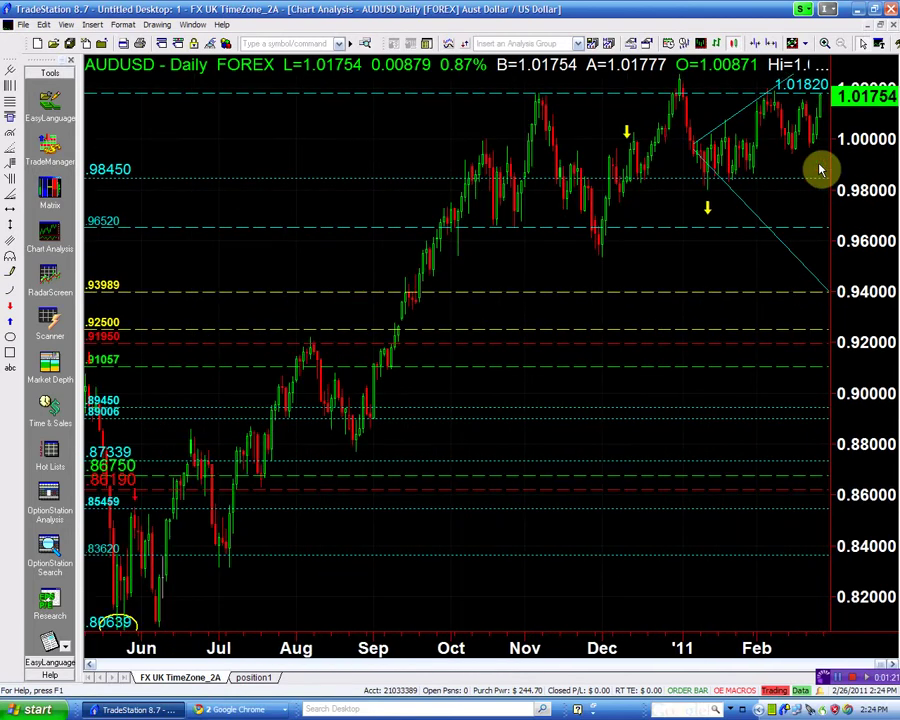
scroll(818, 168, "down", 1)
scroll(818, 168, "up", 1)
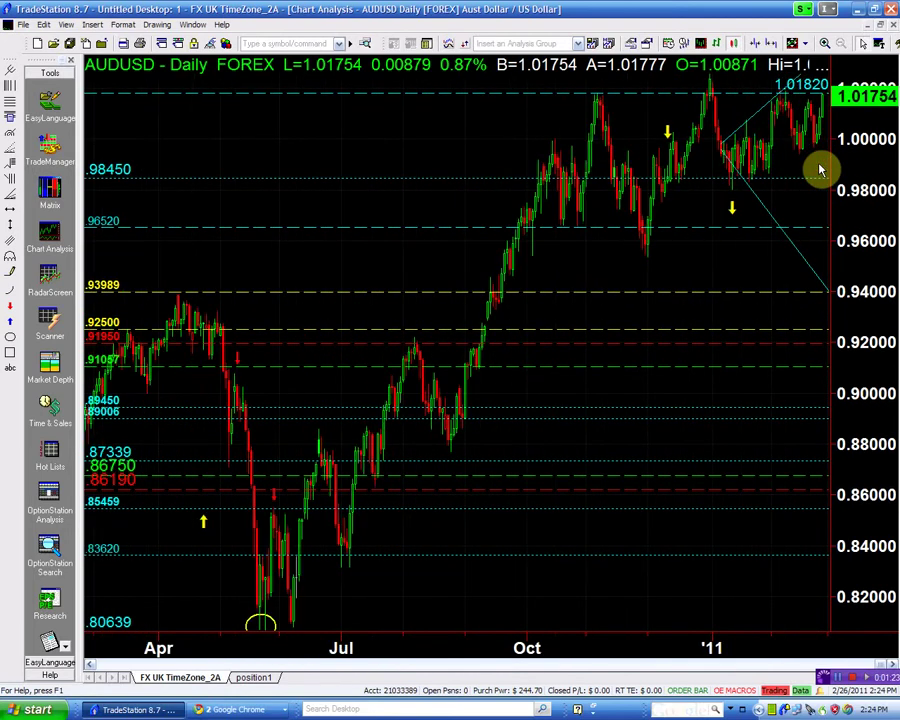
left_click(879, 26)
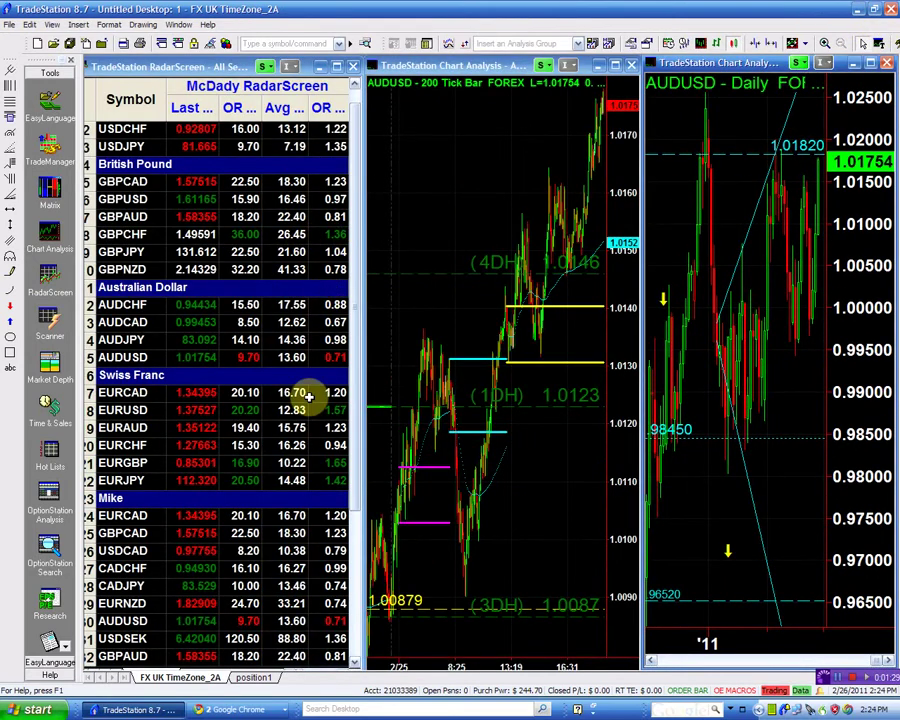
Enlarge the AUDUSD 200-tick chart and raise the yellow 1.00879 horizontal line to a price of 1.0182.
left_click(616, 68)
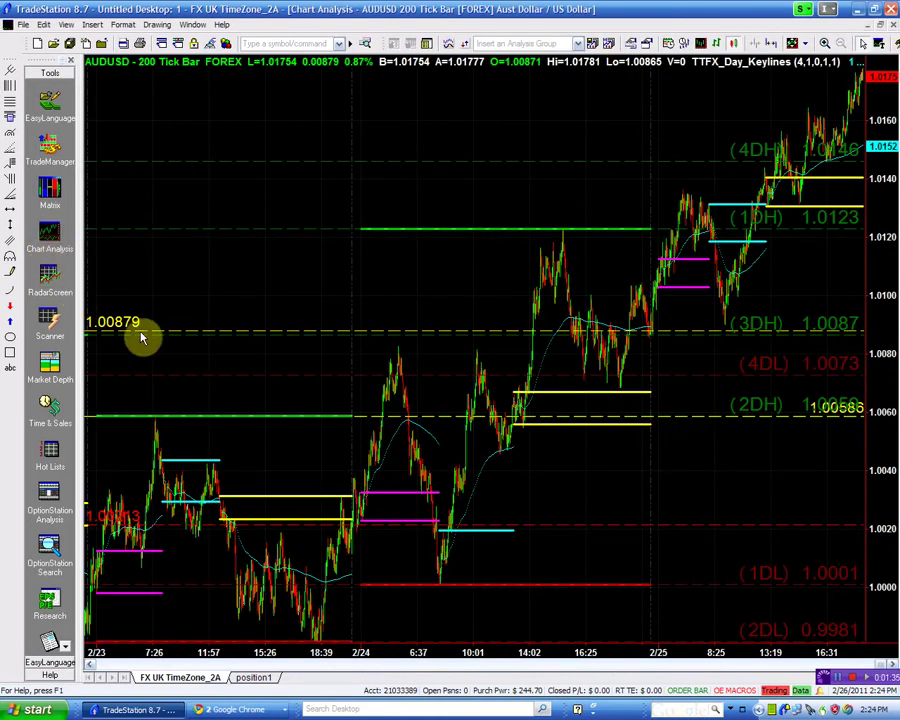
left_click_drag(145, 328, 186, 109)
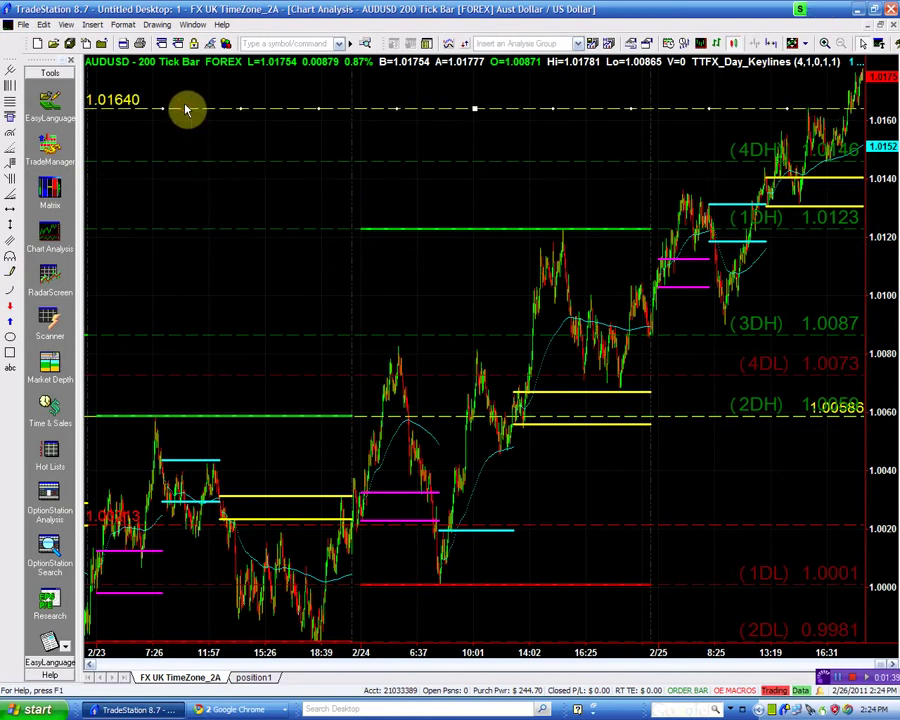
double_click(186, 109)
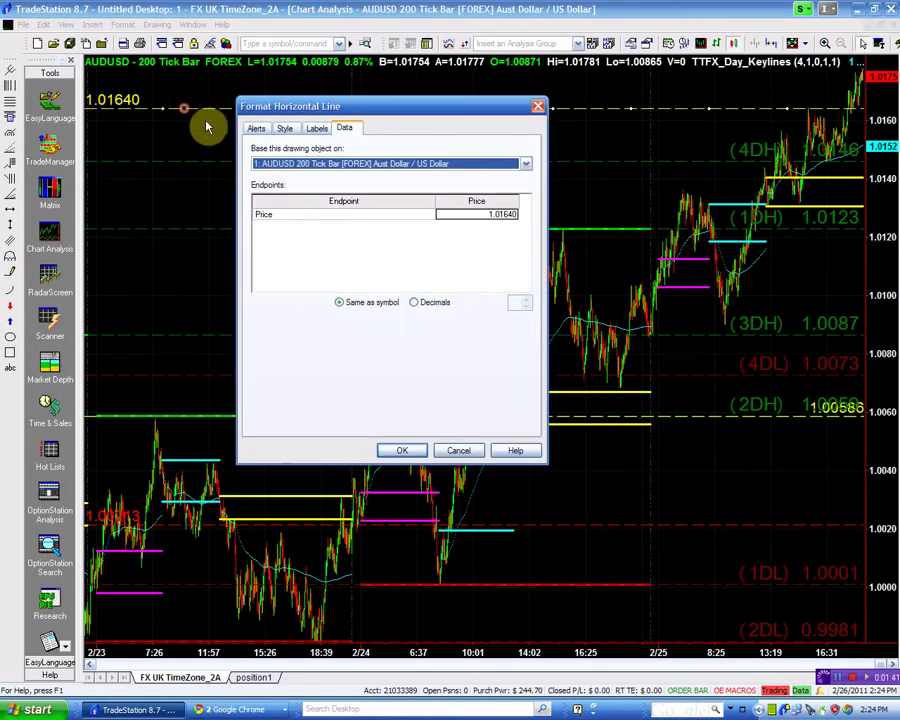
left_click(503, 215)
left_click(503, 215)
type("82")
key("Return")
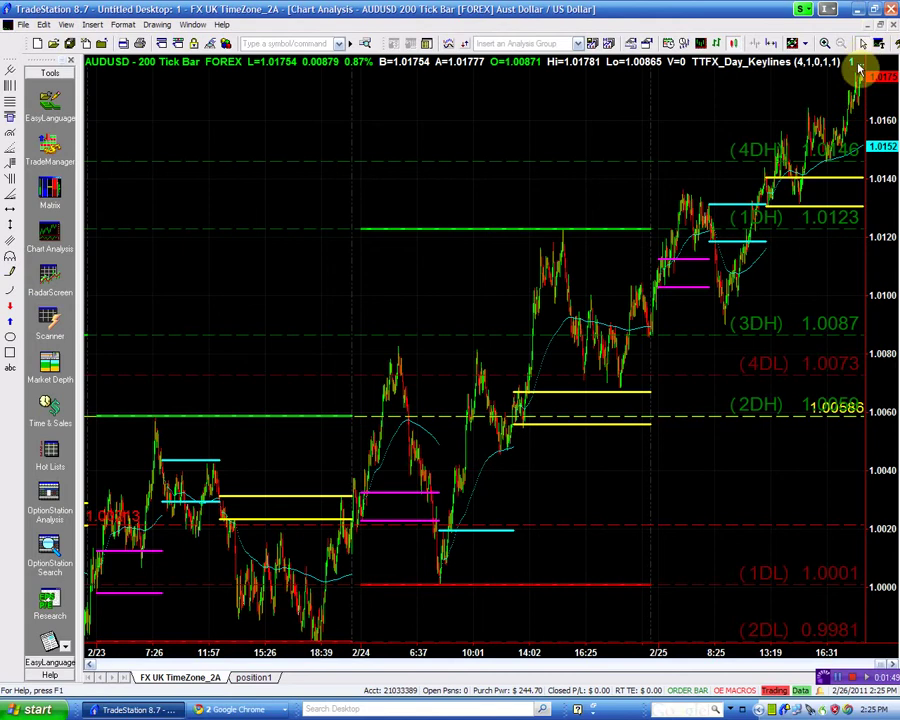
Add the text label "BUY ABOVE 1.0182" to the 200-tick chart, beside the latest price highs.
left_click(10, 368)
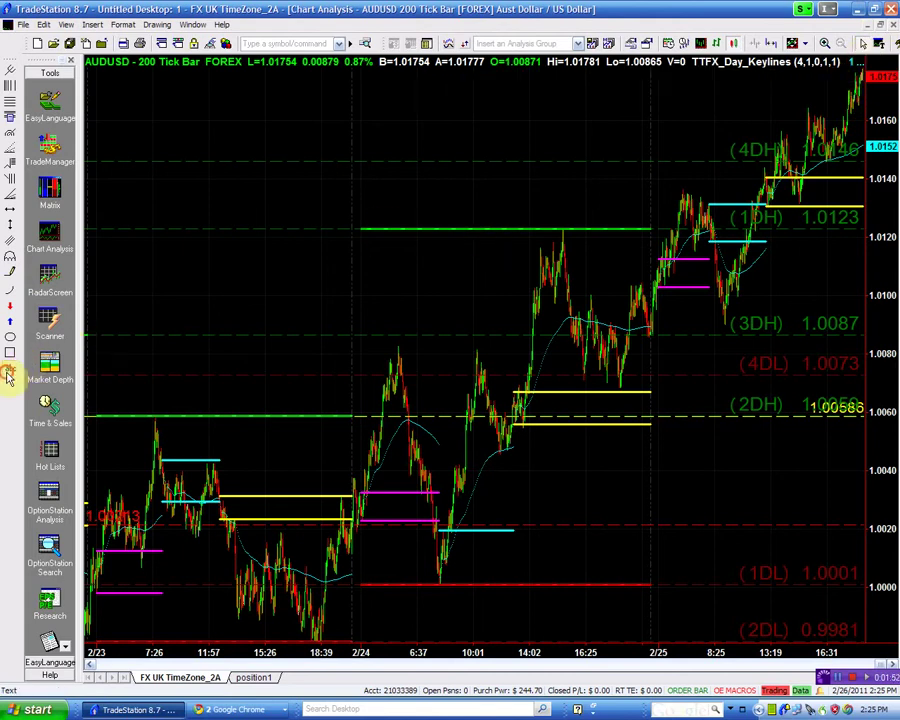
left_click(682, 88)
type("BU")
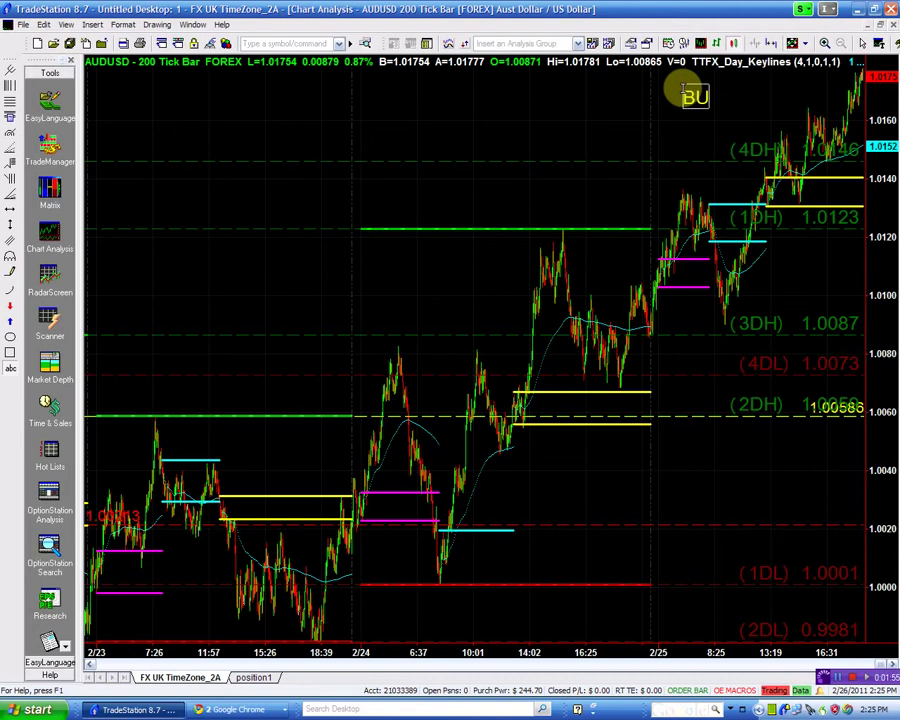
type("Y ABO")
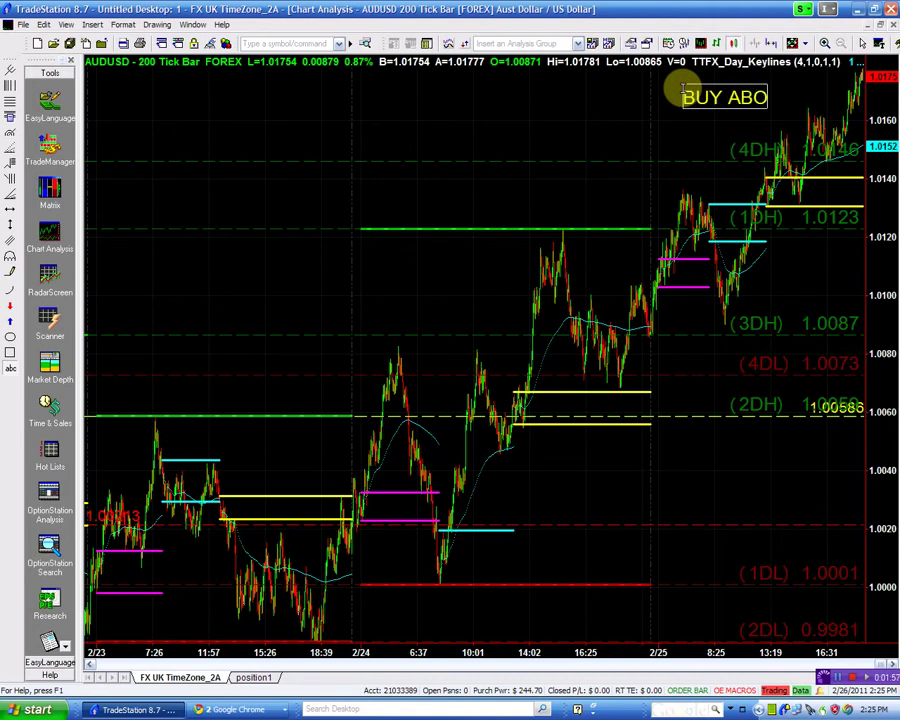
type("VE 1.0182")
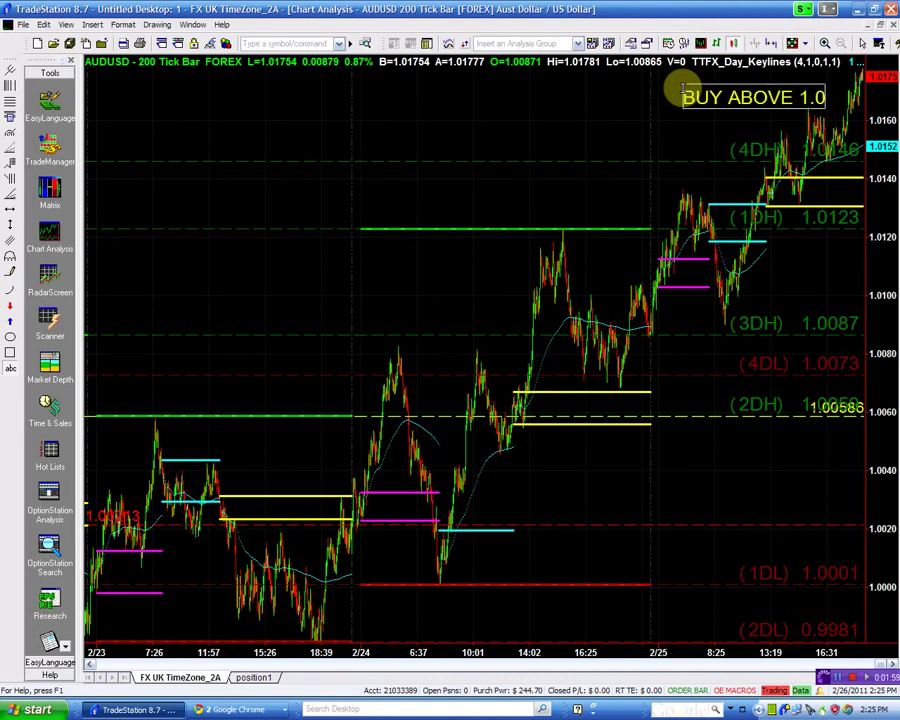
left_click(639, 90)
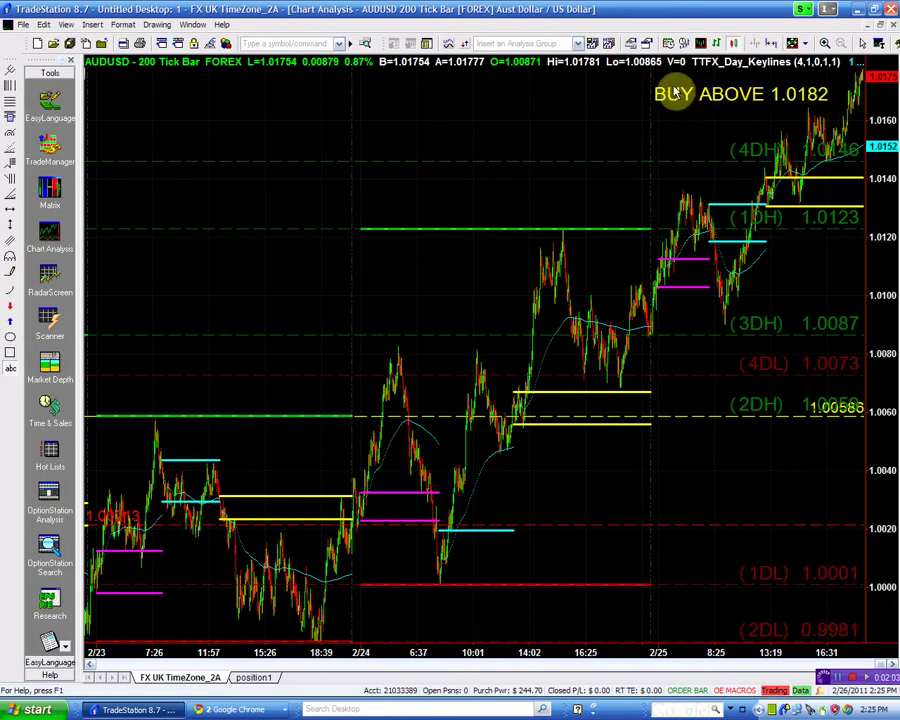
left_click_drag(684, 97, 669, 89)
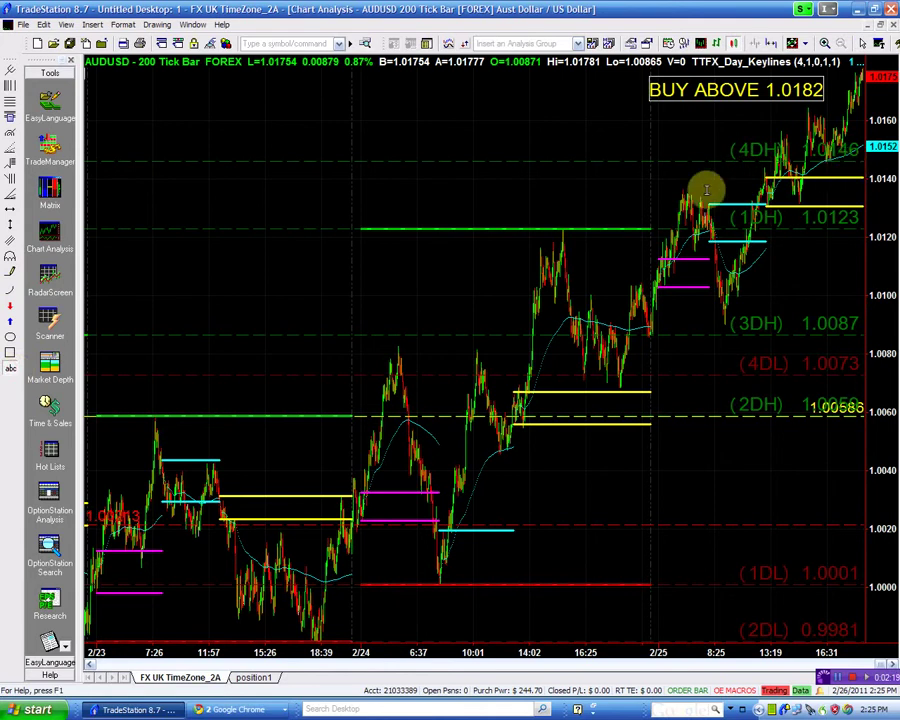
Add the text label "LSTOP 1.0152" beneath the buy label, just below the 4DH line.
left_click(676, 172)
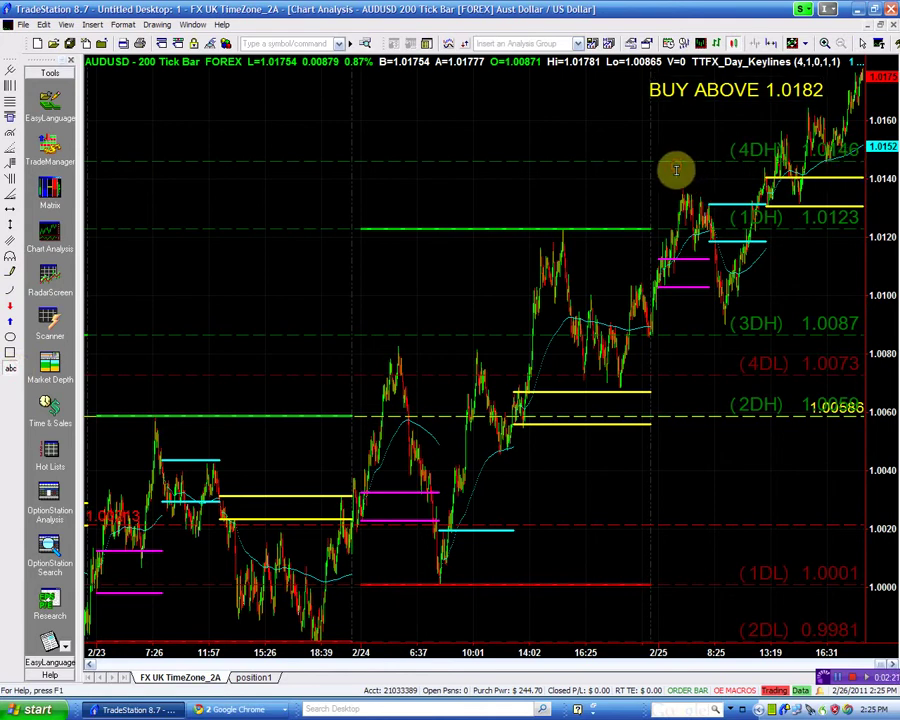
type("LSTOP")
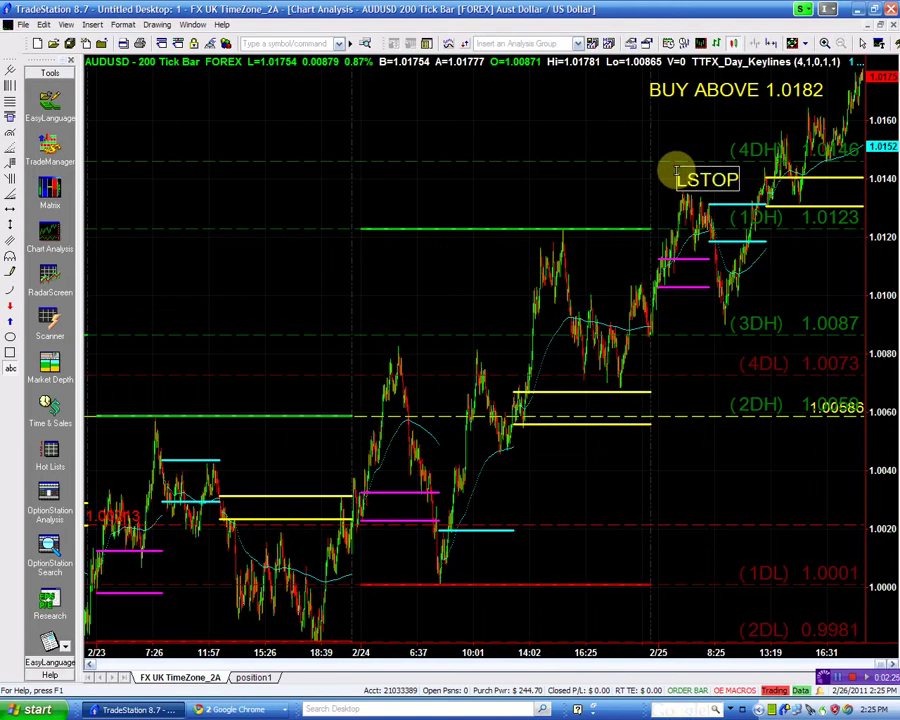
type(" 1.015")
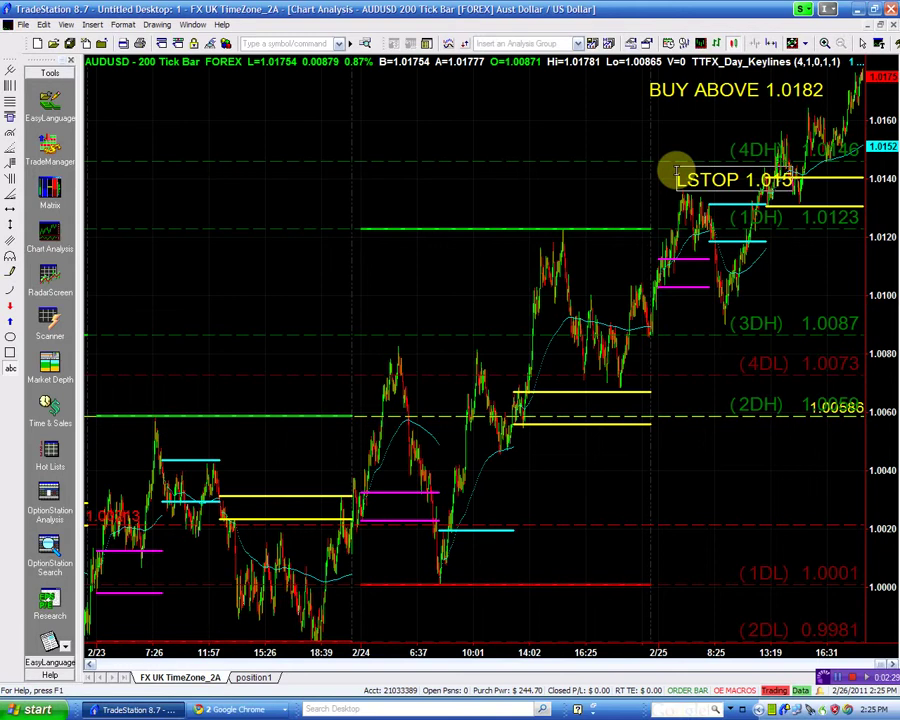
type("2")
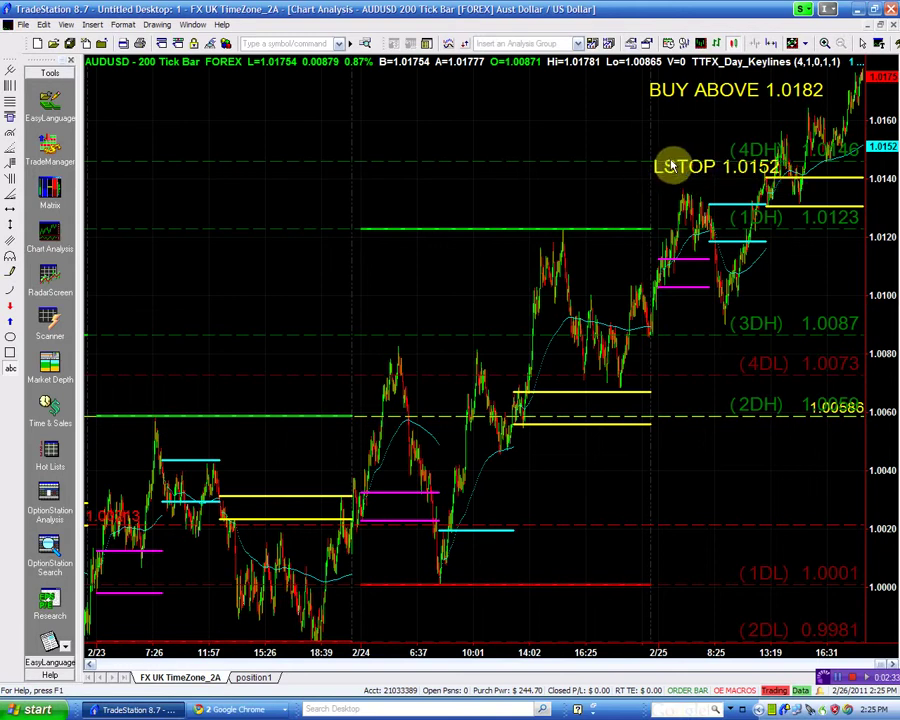
mouse_move(665, 163)
left_mouse_down()
mouse_move(662, 137)
mouse_move(657, 176)
left_mouse_up()
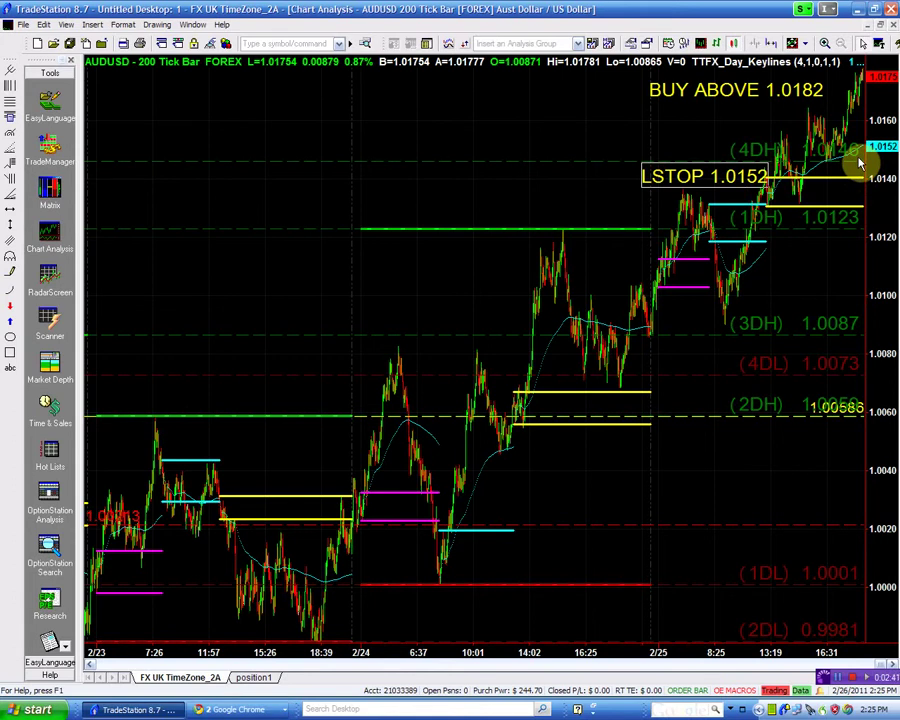
left_click(855, 250)
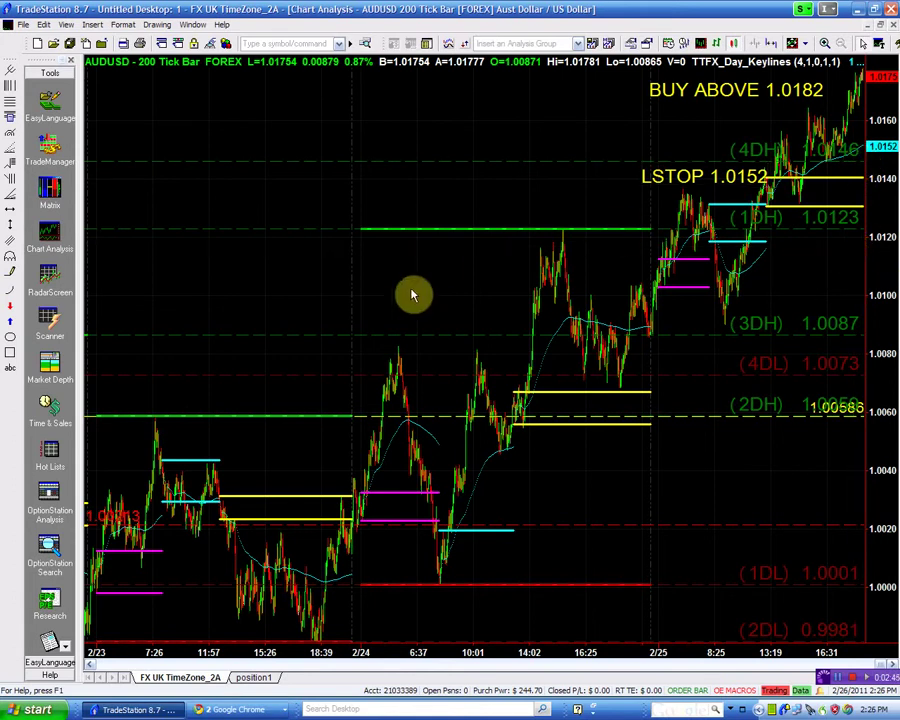
Add the text label "SHORT 1.0120" just below the 1DH line and restore the chart to its tiled window size.
left_click(10, 372)
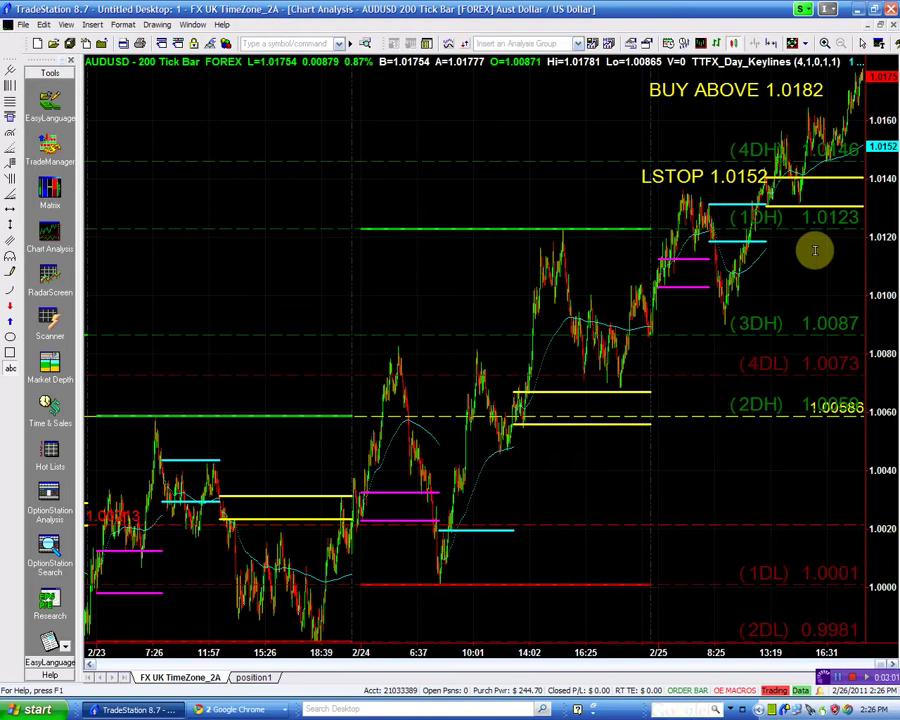
type("OR")
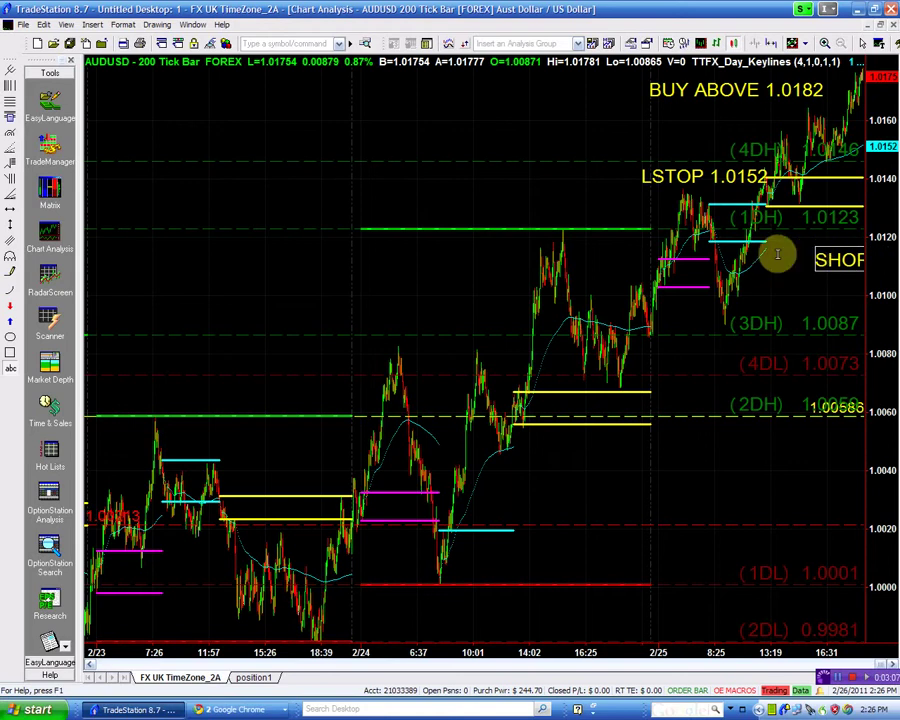
left_click(788, 258)
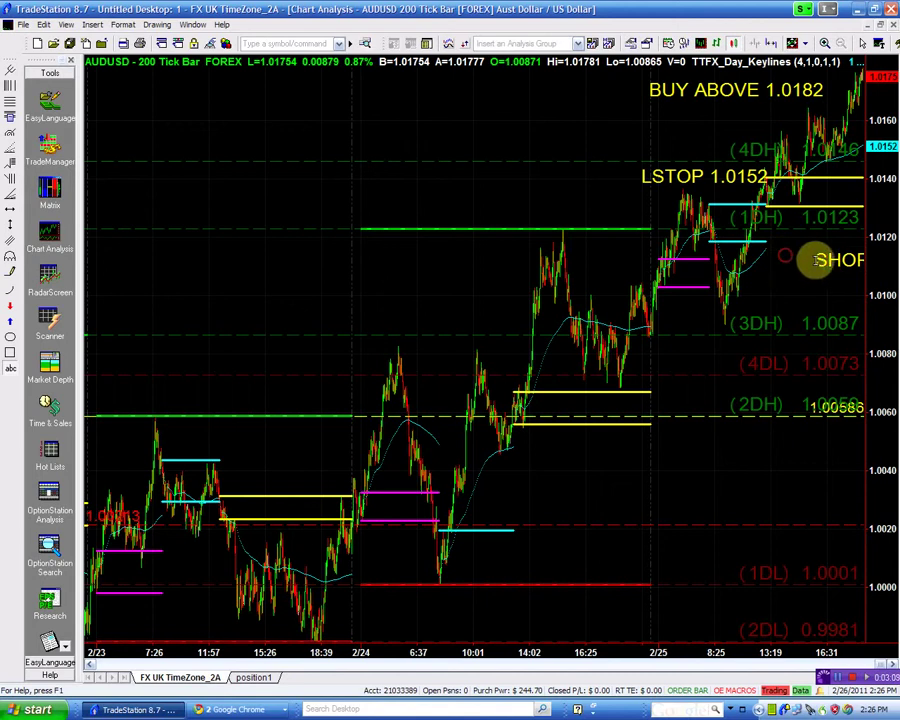
left_click_drag(826, 258, 729, 257)
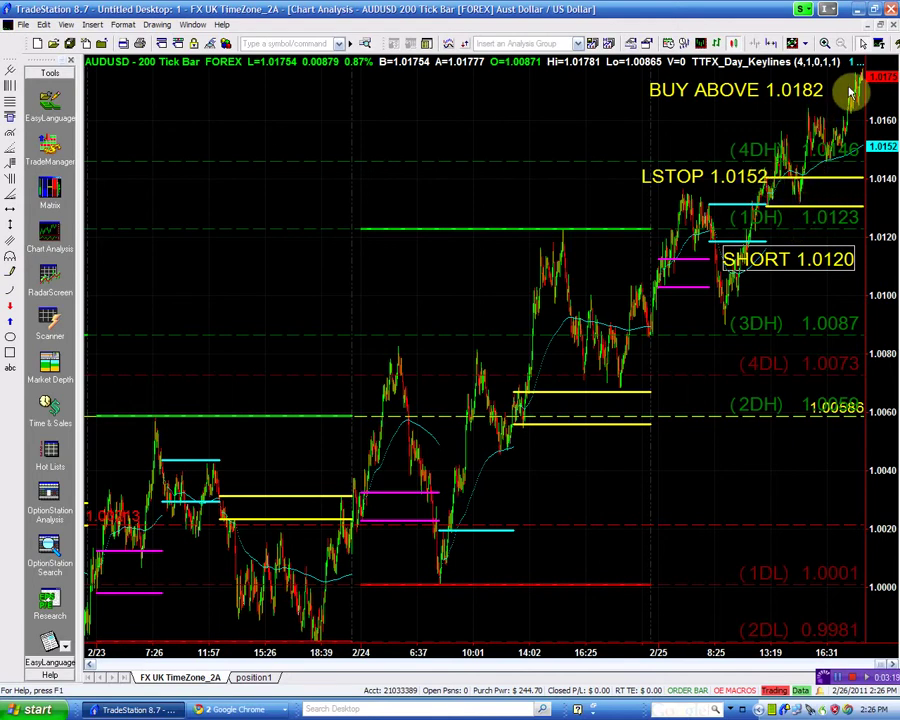
left_click(876, 25)
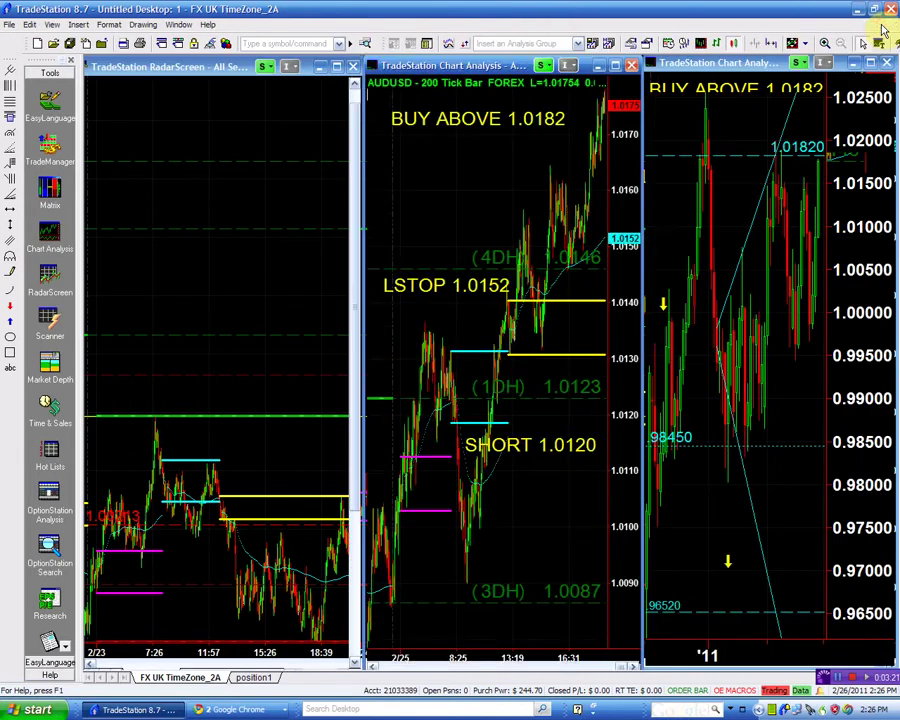
Open the McDady RadarScreen indicator inputs for AUDUSD and set LongPoint to 1.0182.
double_click(329, 360)
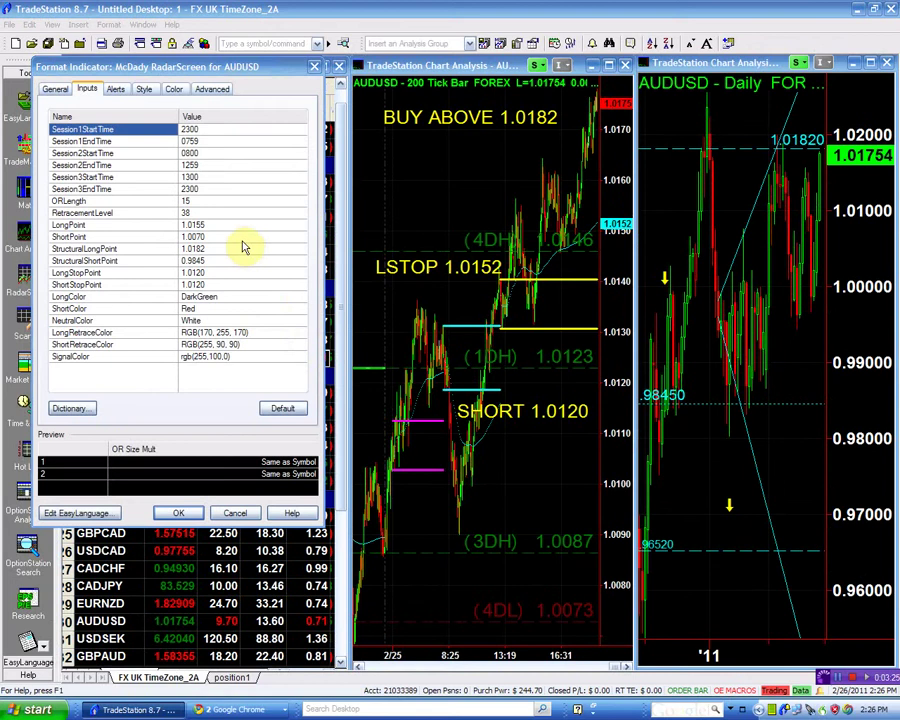
left_click(237, 236)
left_click(229, 224)
key("BackSpace")
key("BackSpace")
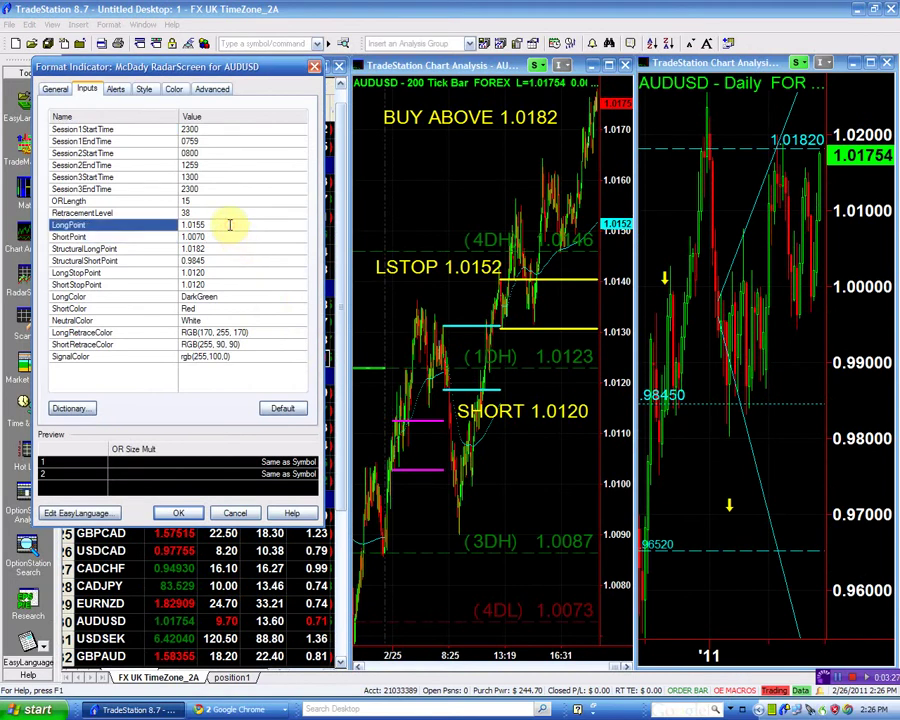
type("82")
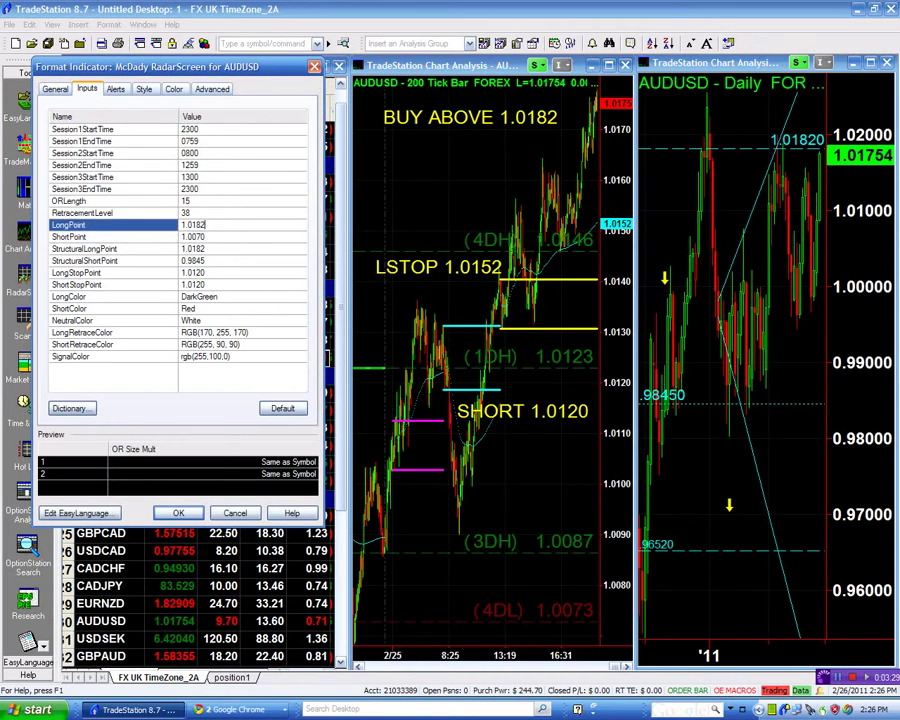
Set the AUDUSD indicator's LongStopPoint to 1.0152 and its ShortPoint to 1.0120.
left_click(208, 272)
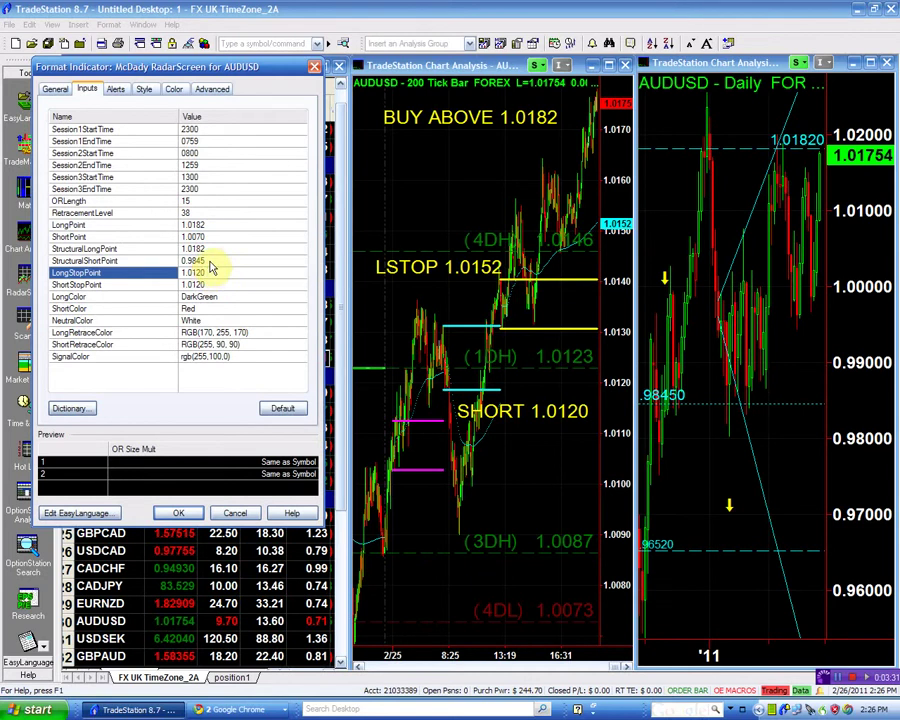
key("BackSpace")
key("BackSpace")
type("82")
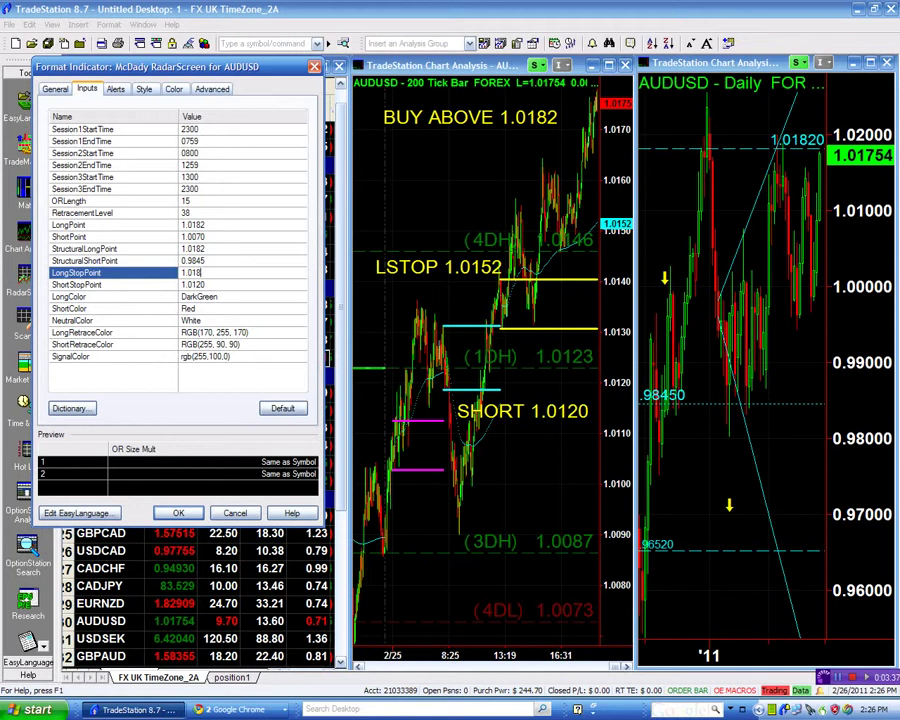
left_click(212, 249)
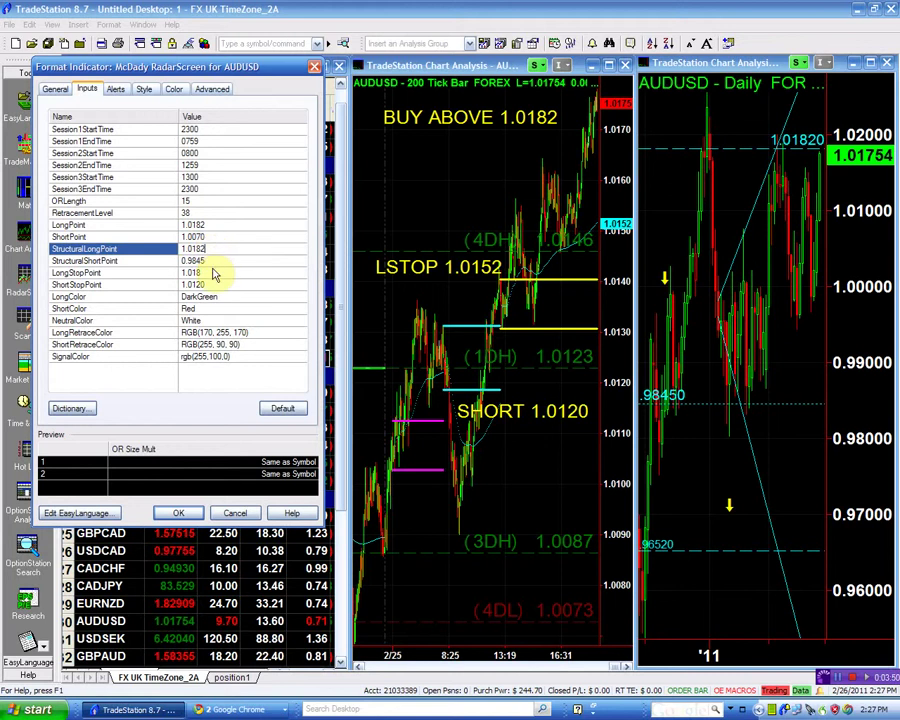
left_click(211, 272)
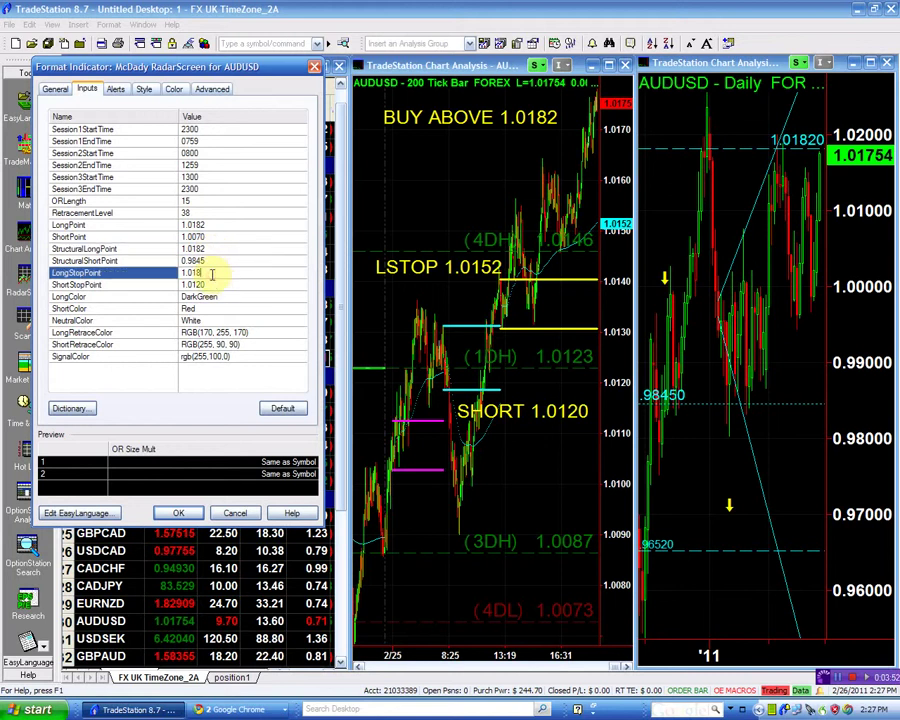
key("BackSpace")
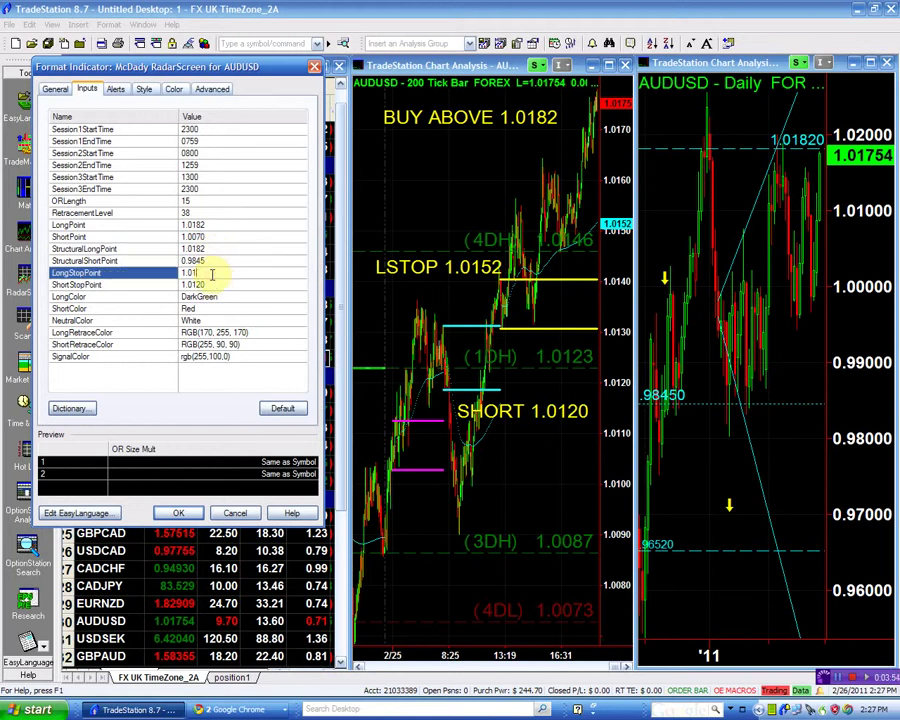
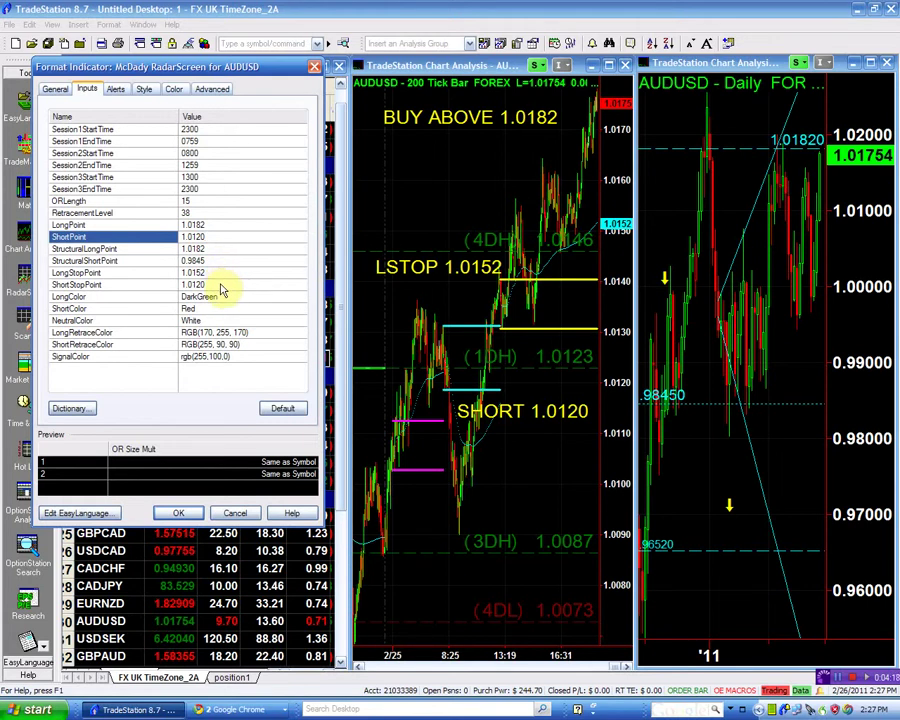
Set ShortStopPoint to 1.0146 and apply the AUDUSD indicator inputs.
left_click(220, 284)
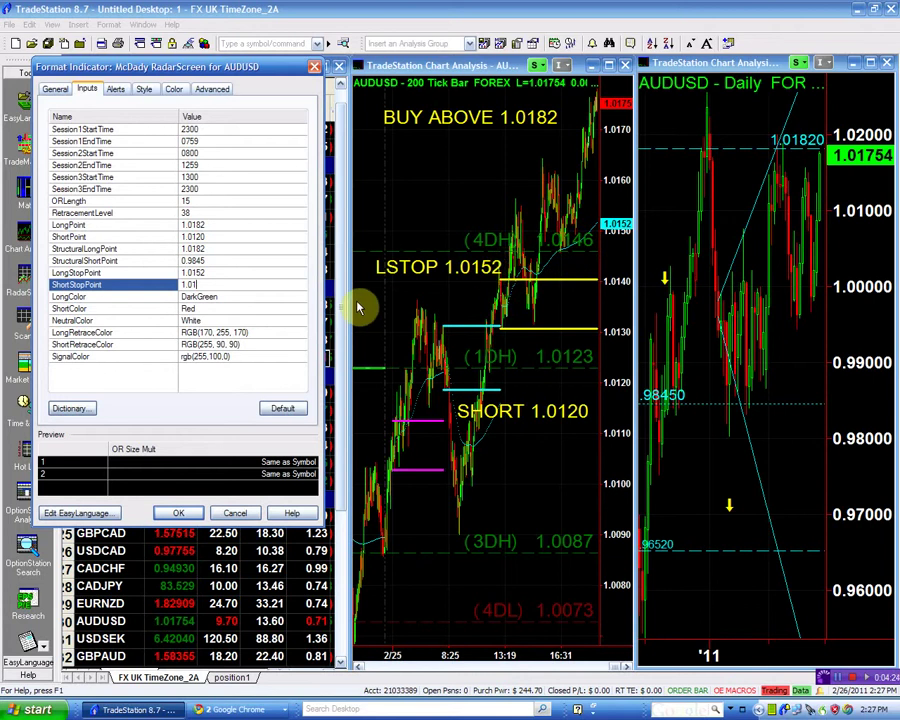
type("46")
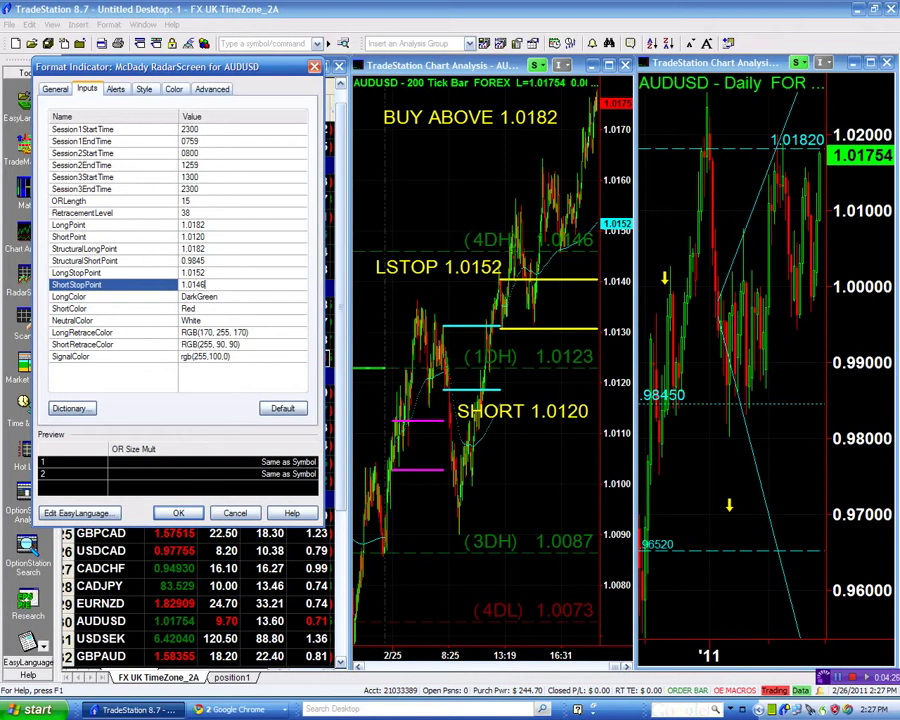
left_click(178, 512)
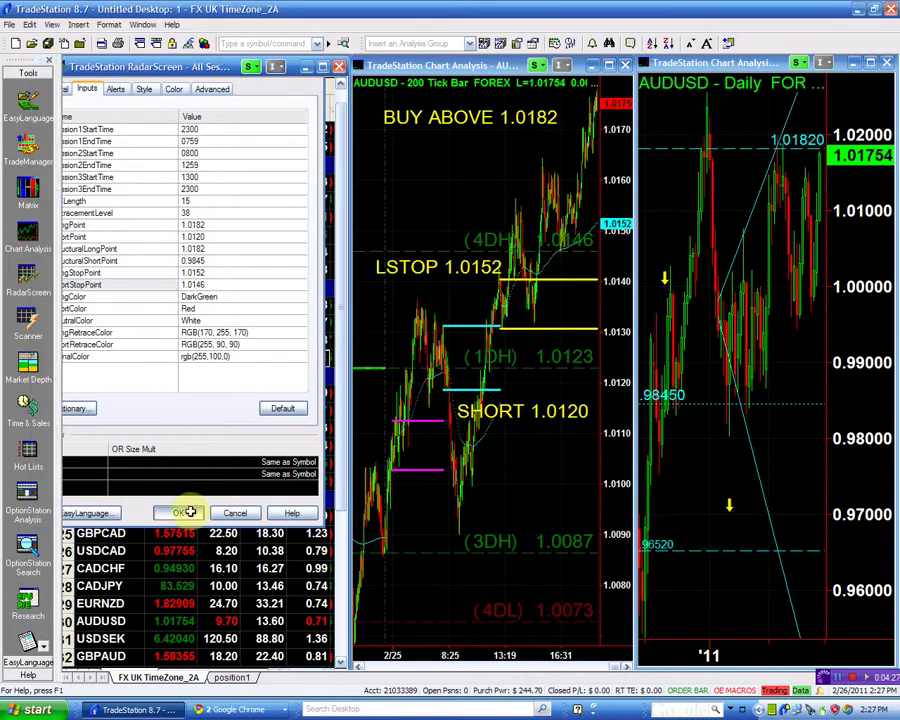
Maximize the RadarScreen and review the long, short, structural and stop points in the AUDUSD row under Australian Dollar.
left_click(322, 68)
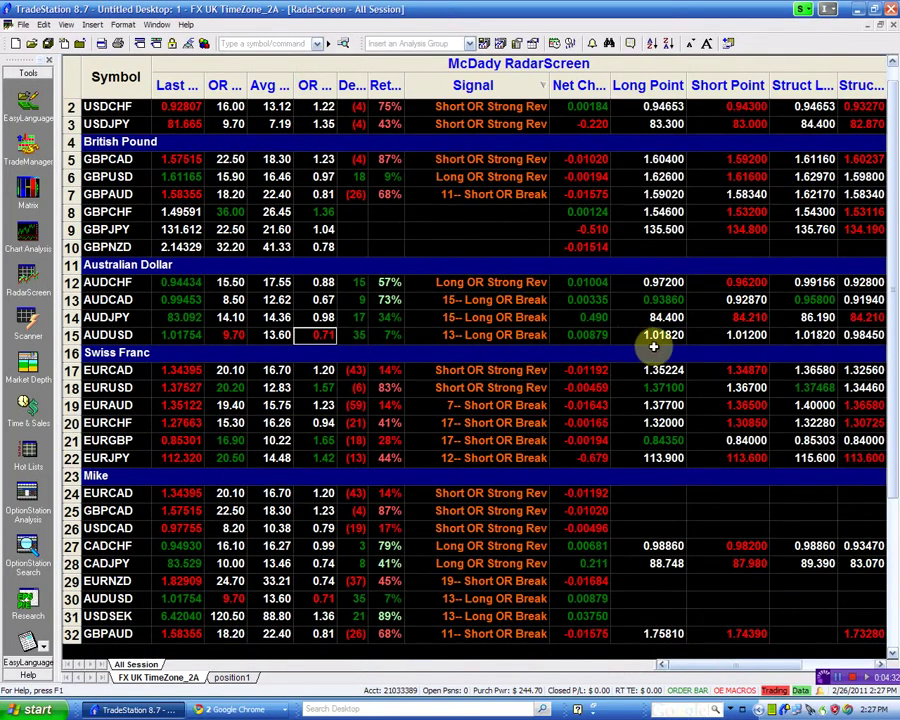
left_click(660, 337)
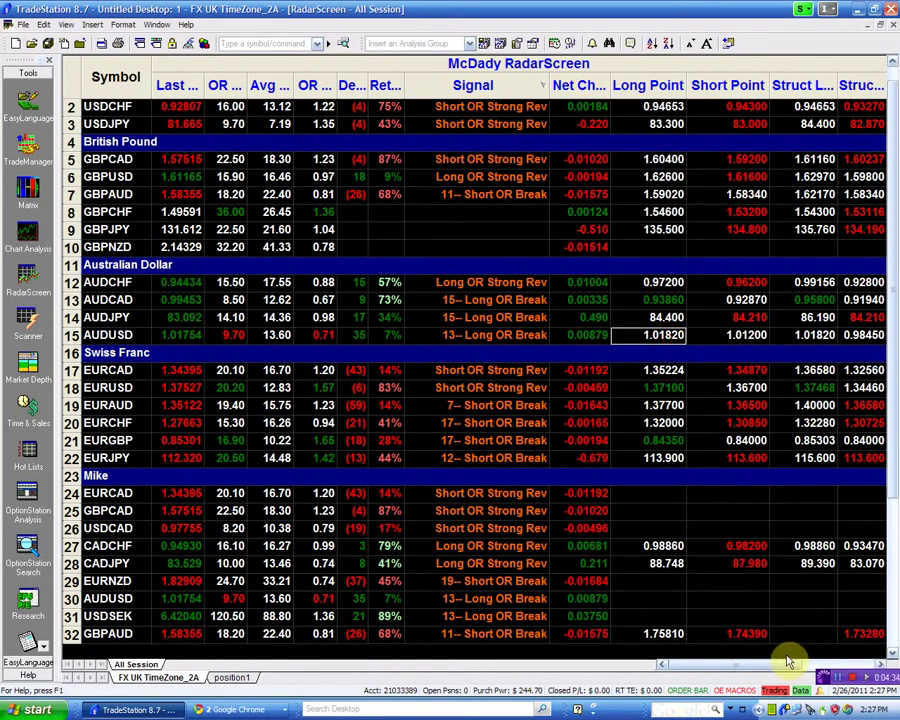
left_click_drag(795, 665, 824, 665)
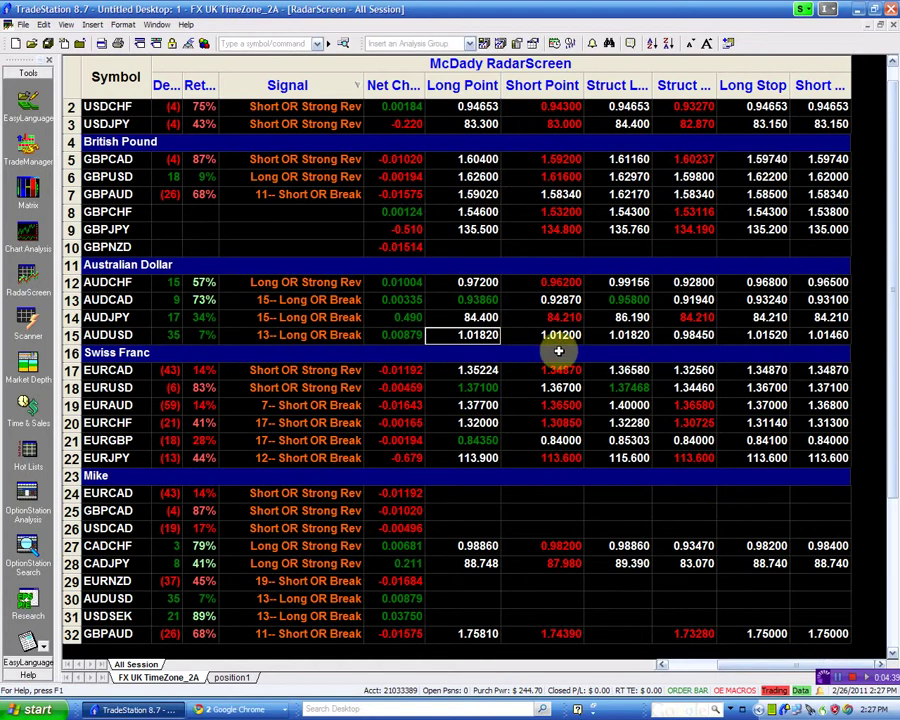
left_click(629, 338)
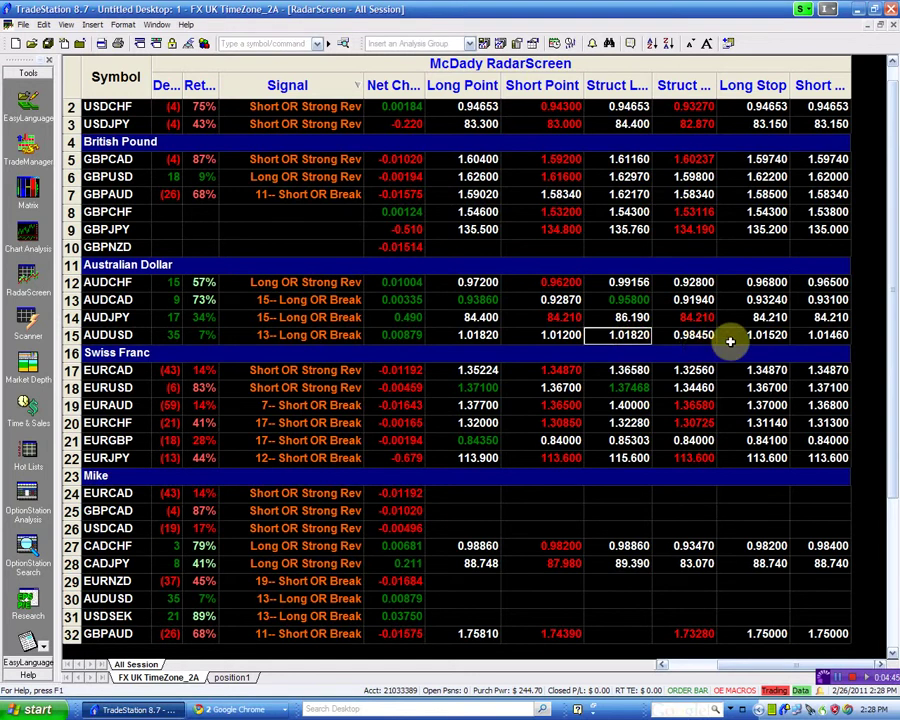
left_click(768, 338)
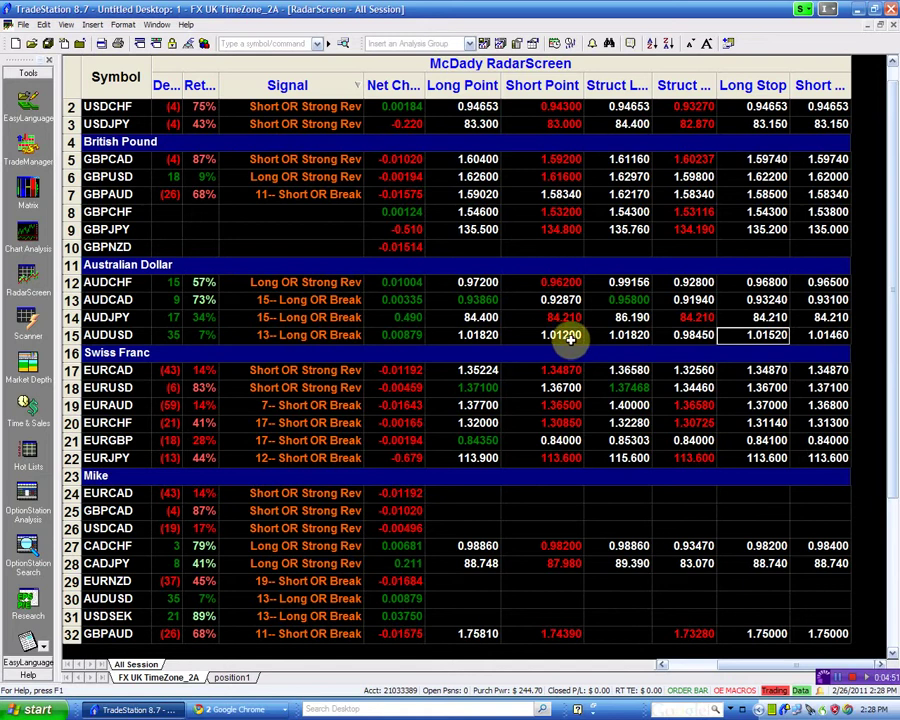
double_click(568, 338)
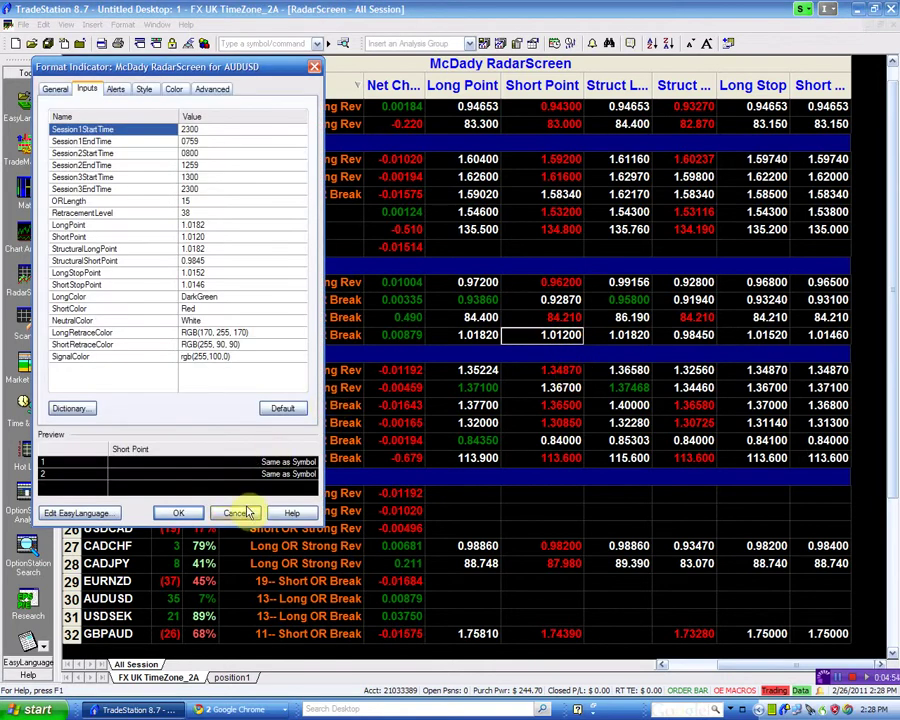
left_click(236, 514)
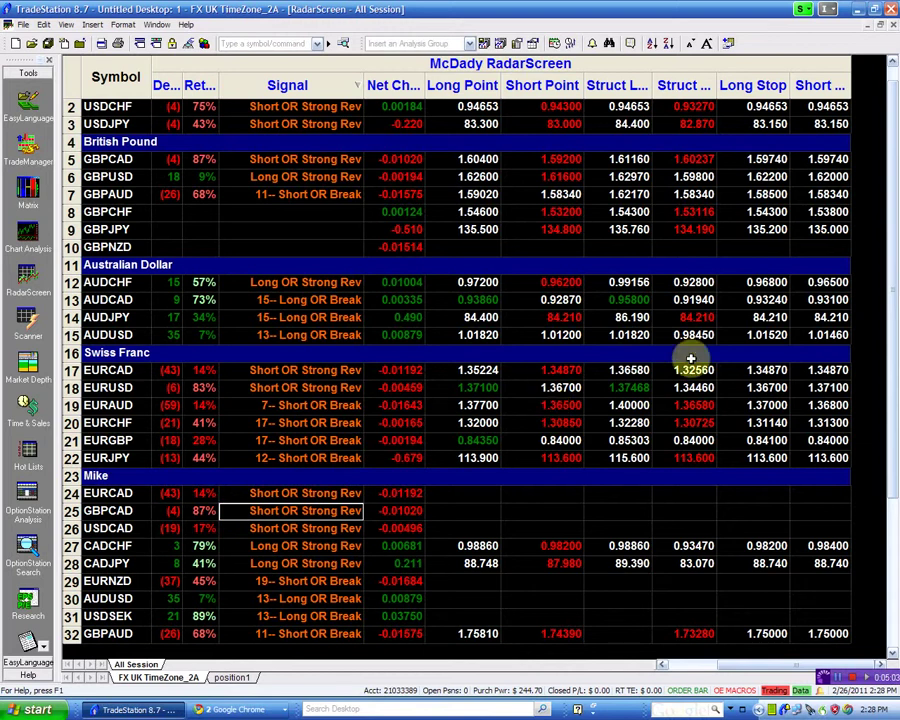
left_click(819, 336)
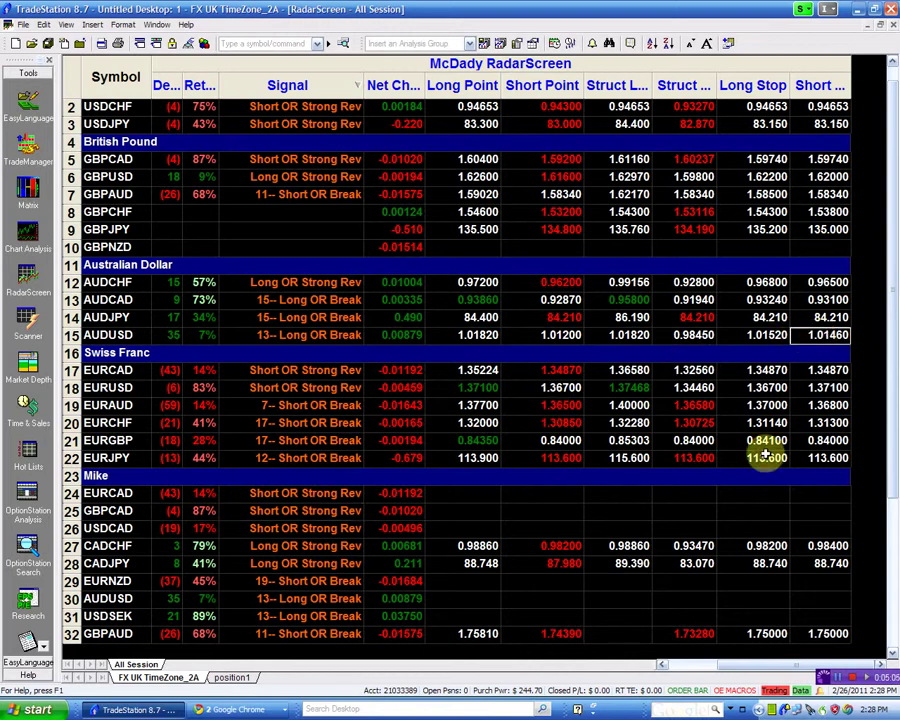